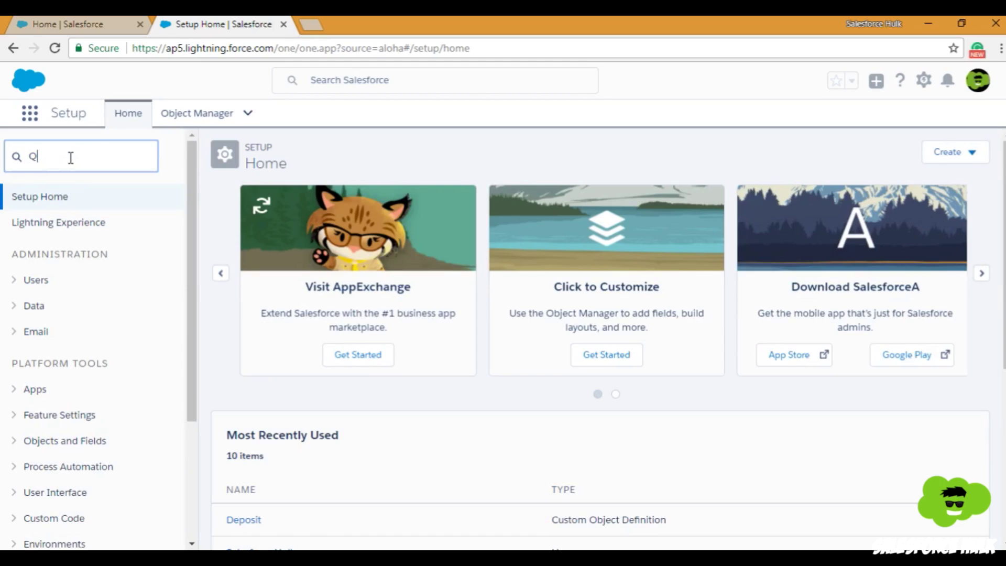
Step: Find Queues in Setup and start creating a new queue
type("ueu")
left_click(49, 222)
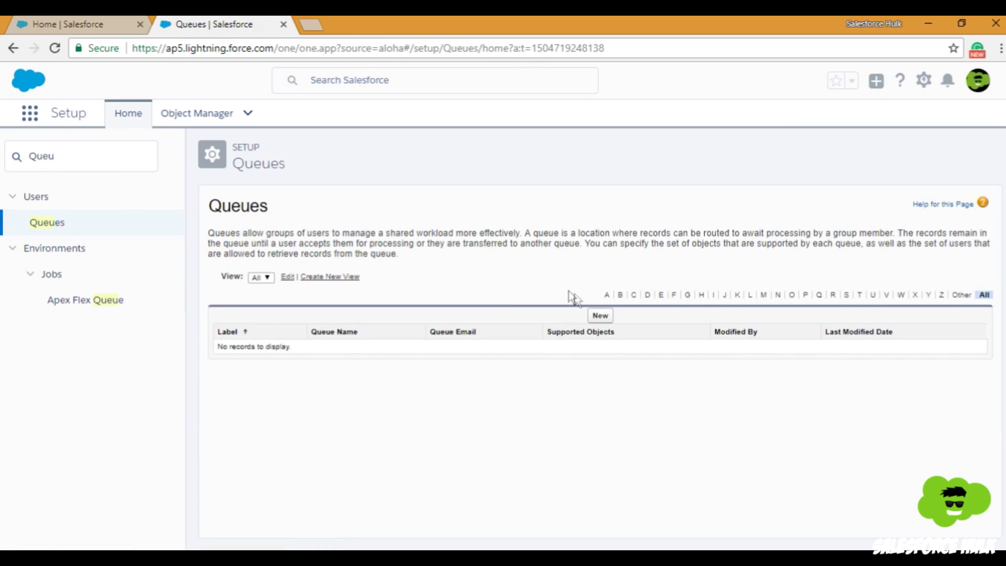
left_click(605, 318)
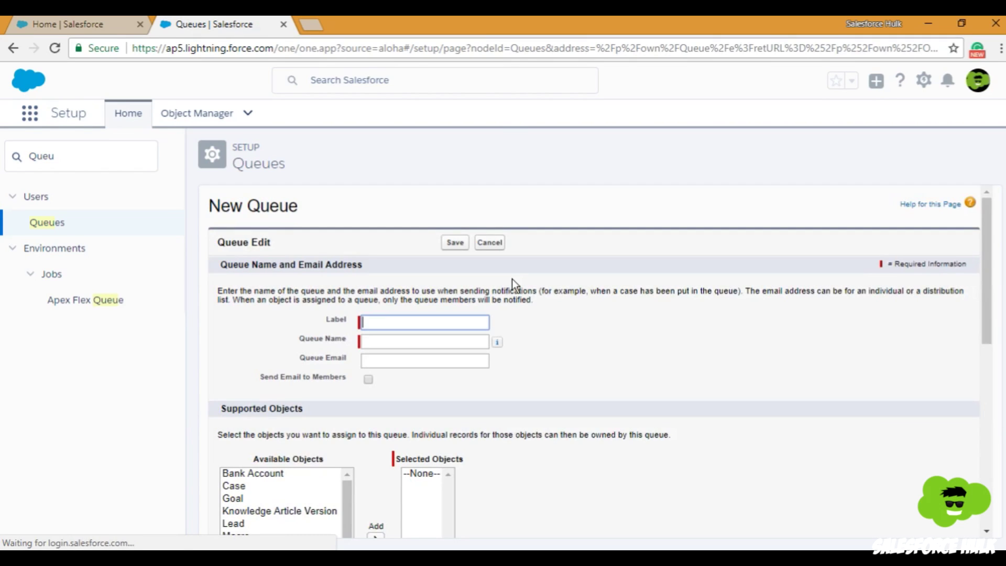
Step: Label the new queue "My First Queue" and have its queue name filled in from the label
scroll(511, 279, "down", 2)
left_click(423, 249)
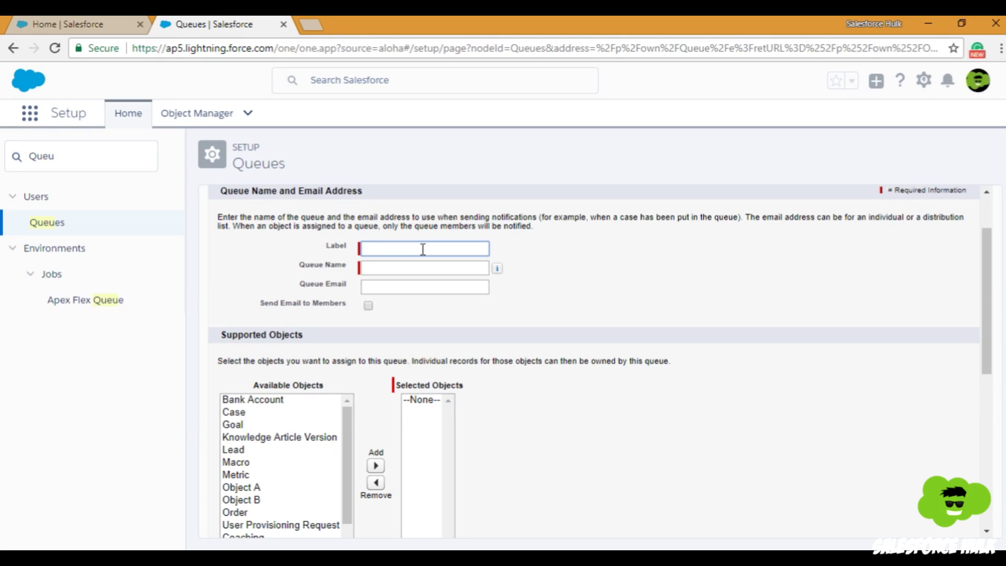
type("My First Queue")
key("Tab")
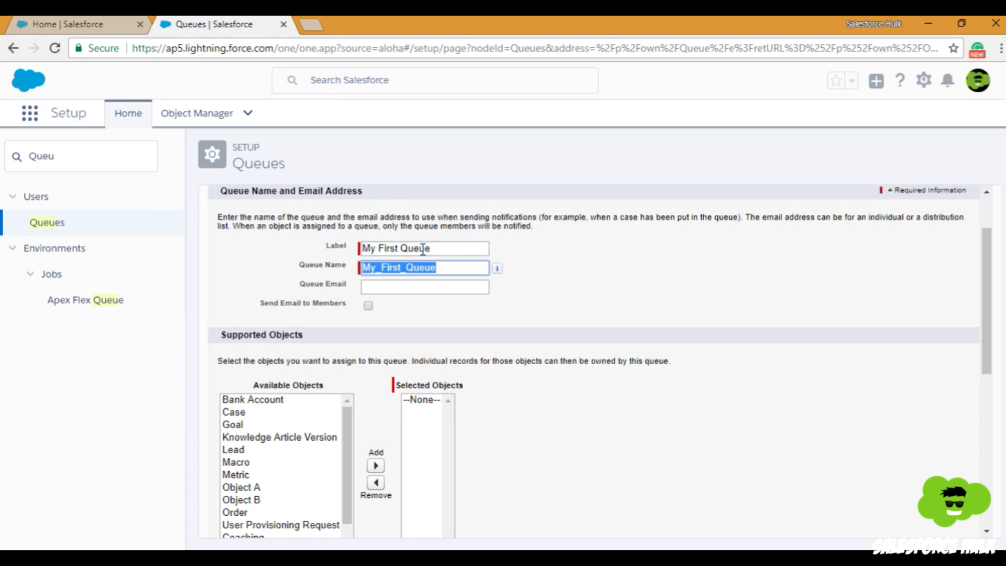
Step: Replace the queue's label with "Team A Leads & Bank Accounts" and regenerate the queue name from it
triple_click(422, 250)
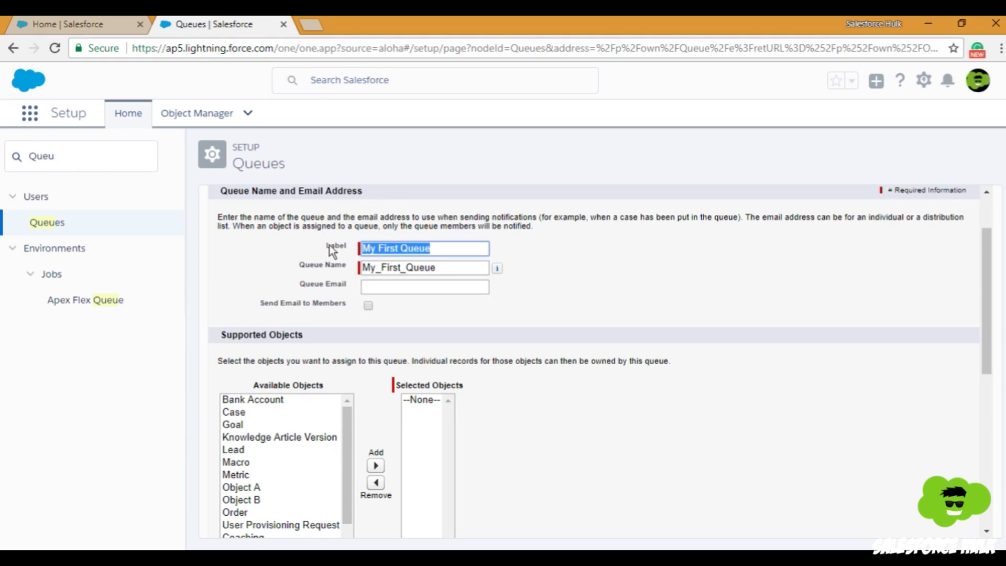
type("Team A")
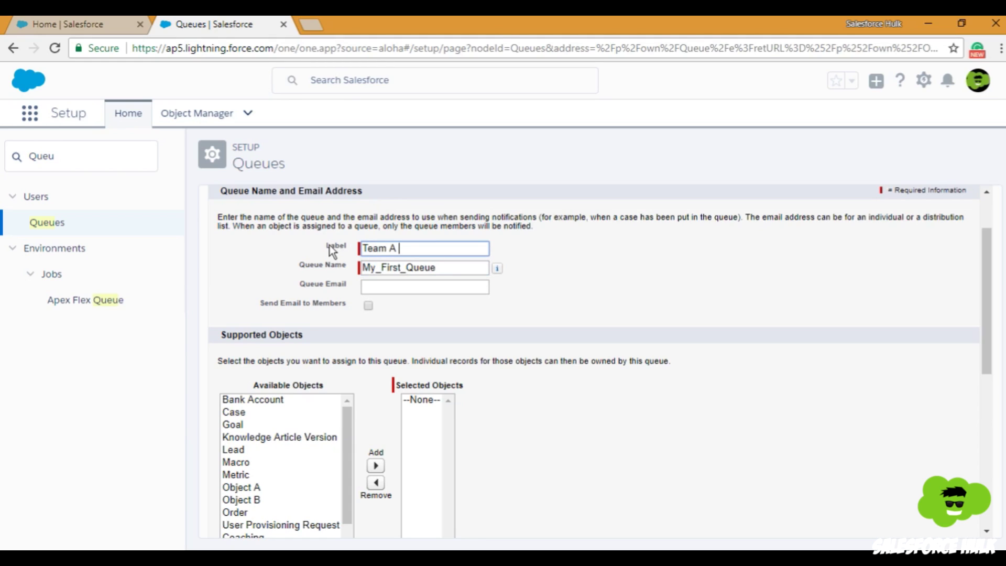
type(" Leads & Bank Account")
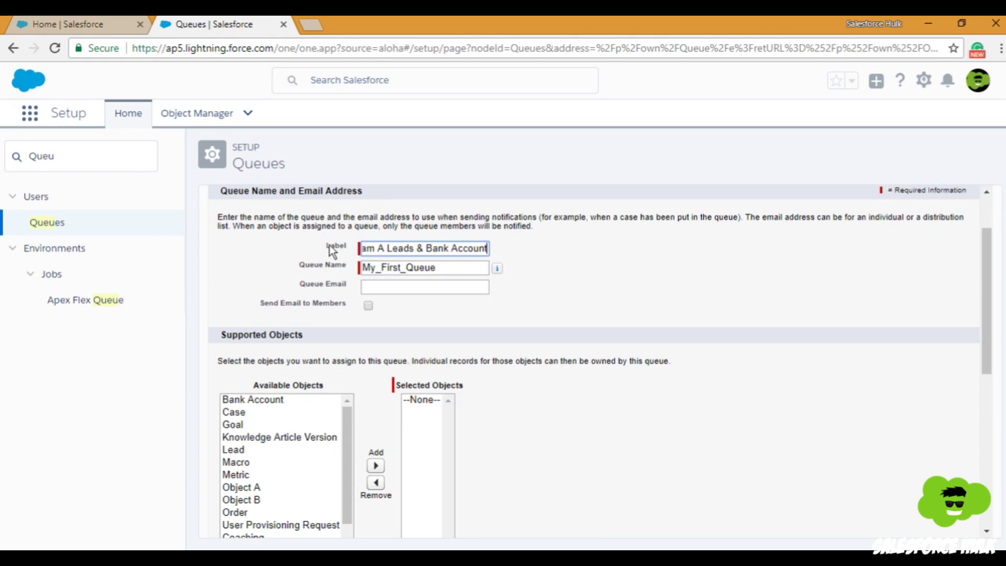
key("Tab")
key("shift+Tab")
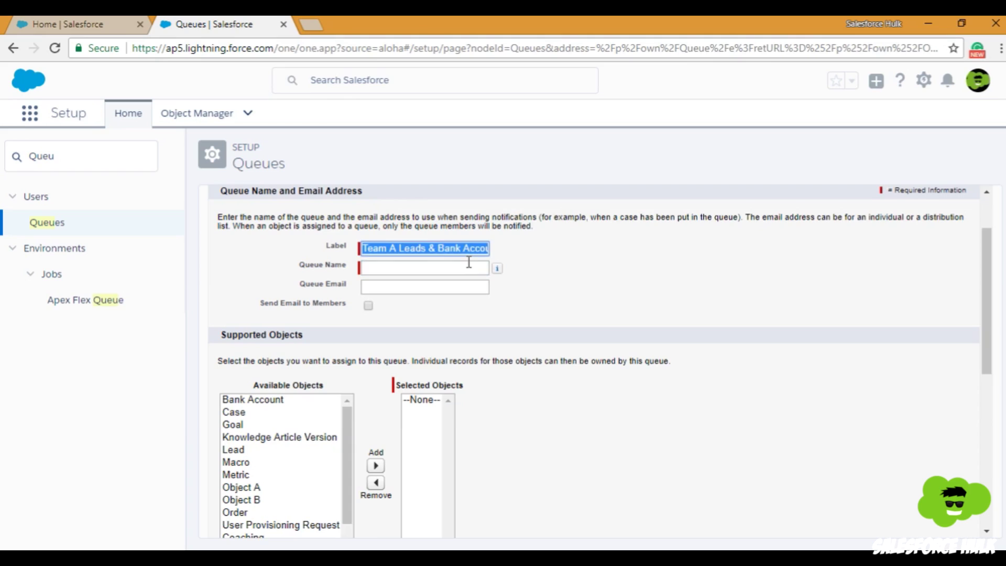
key("Tab")
Step: Enable sending email to the queue's members, leaving the queue email blank
left_click(430, 293)
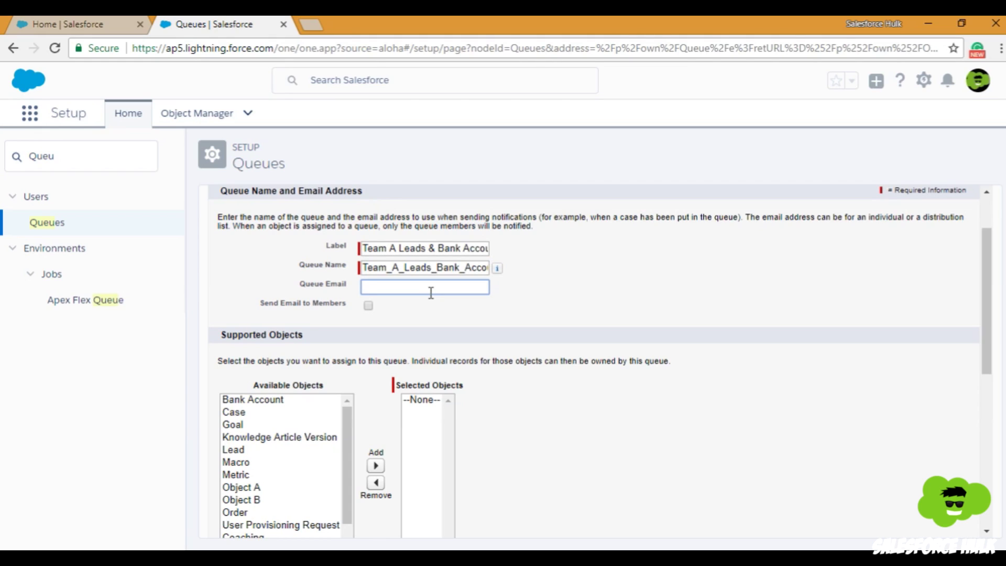
left_click(369, 306)
left_click(426, 287)
Step: Add Bank Account and Lead to the queue's supported objects
scroll(424, 285, "down", 2)
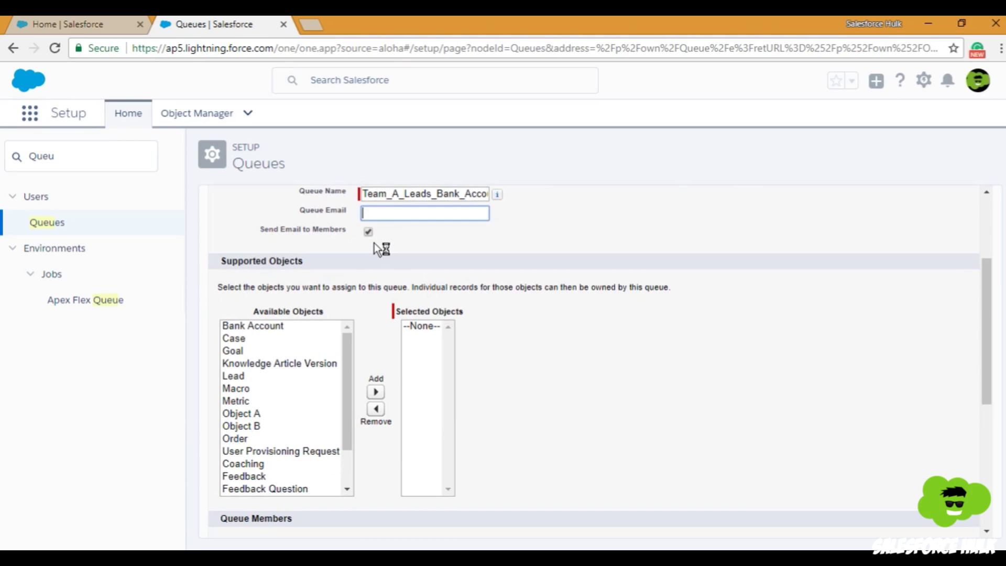
scroll(369, 325, "down", 2)
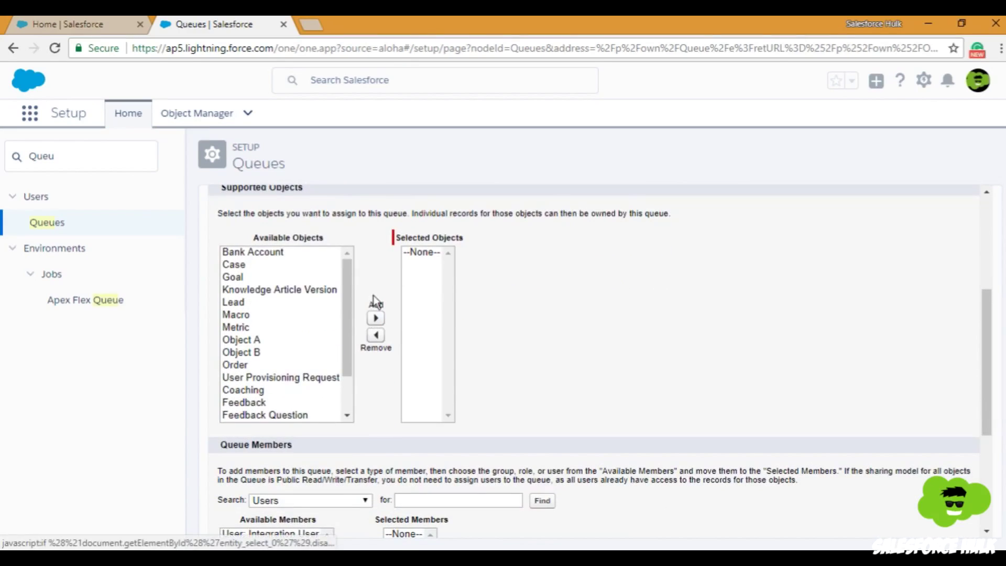
scroll(369, 314, "up", 2)
scroll(369, 309, "down", 1)
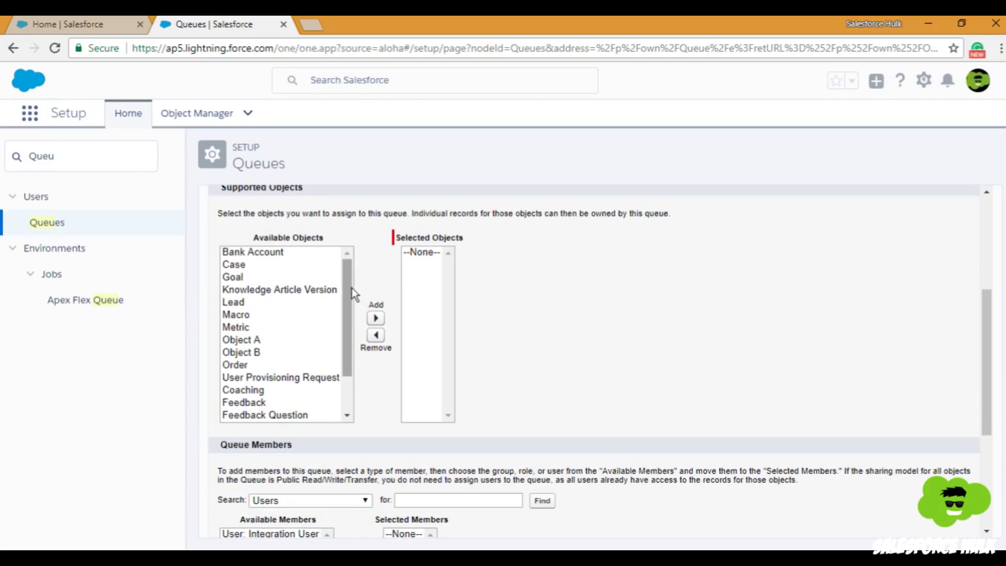
mouse_move(347, 289)
left_mouse_down()
mouse_move(347, 327)
mouse_move(347, 277)
left_mouse_up()
left_click(256, 252)
left_click(375, 318)
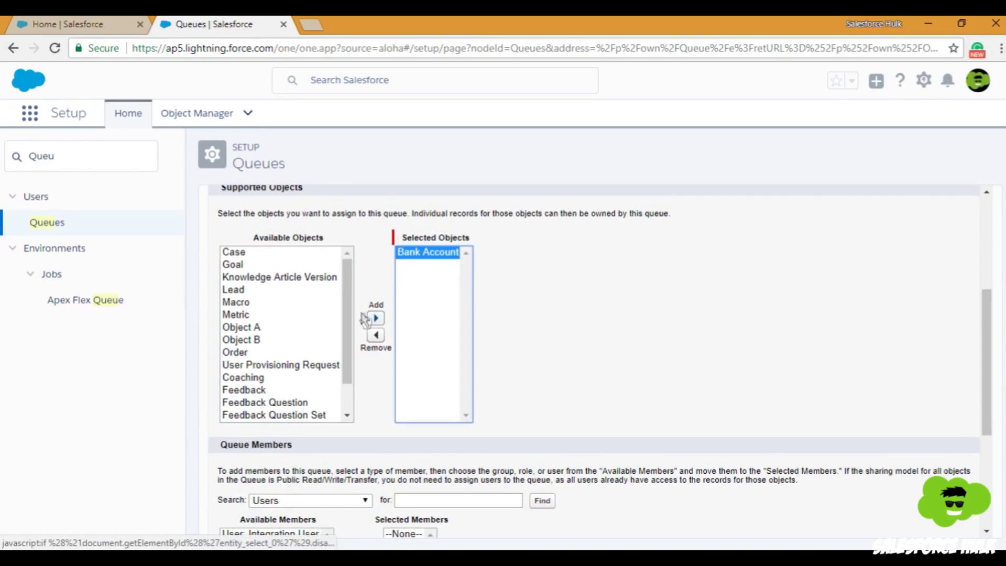
left_click(241, 290)
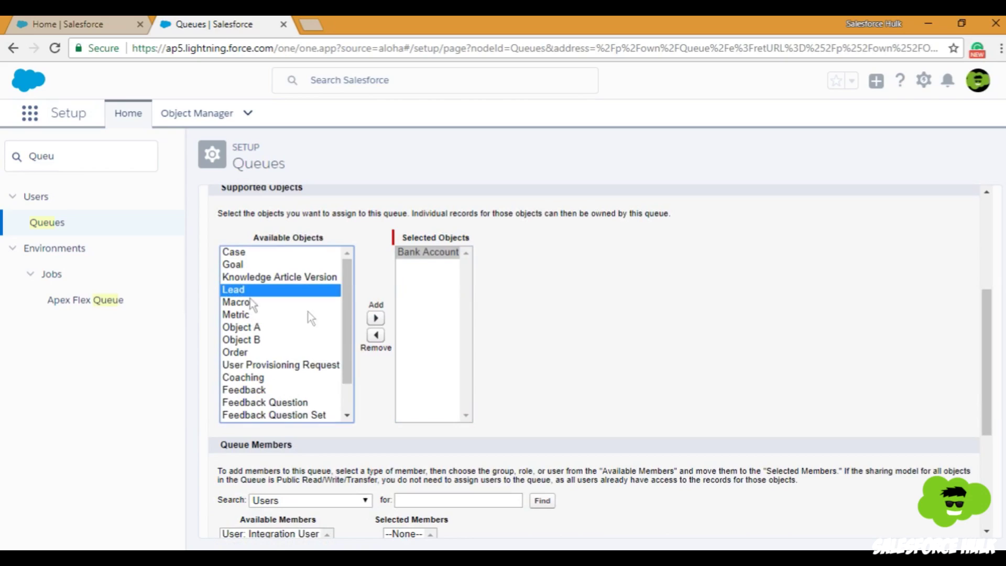
left_click(376, 318)
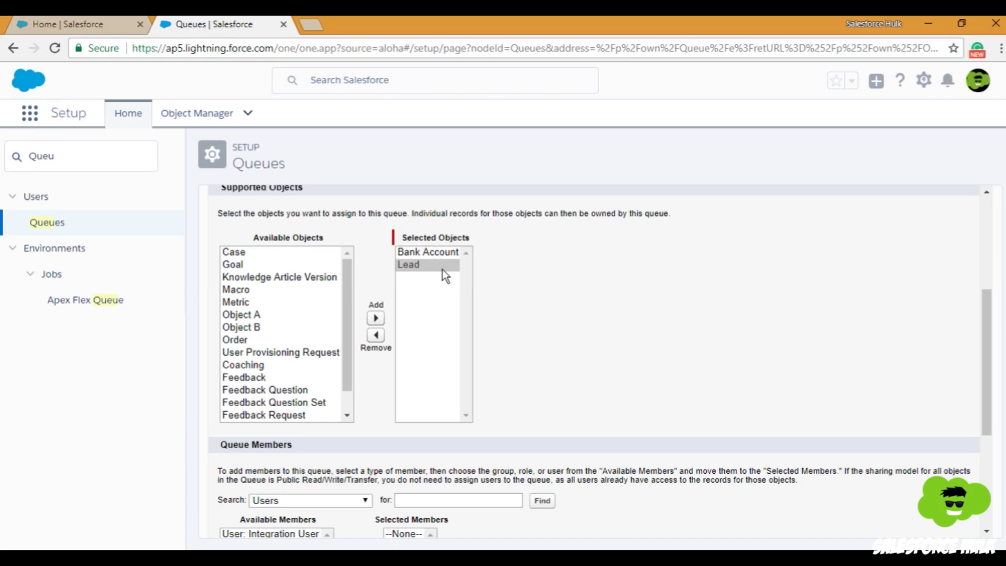
scroll(587, 322, "down", 2)
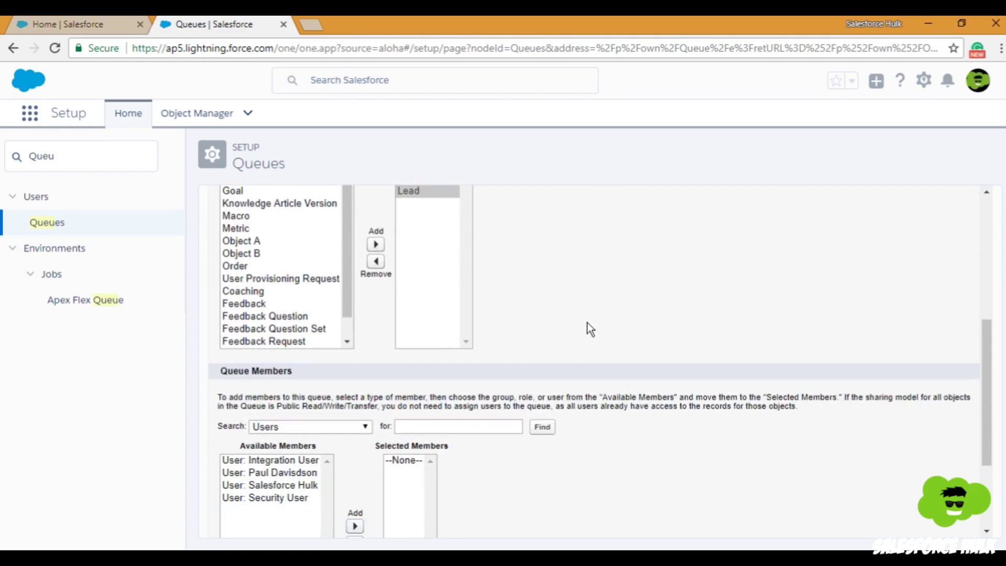
scroll(586, 322, "up", 2)
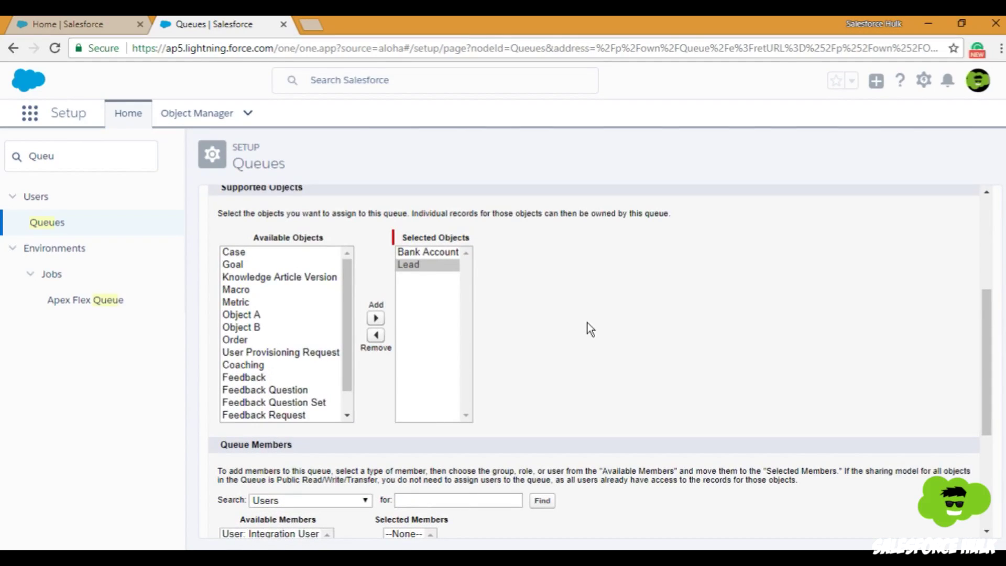
scroll(586, 322, "up", 4)
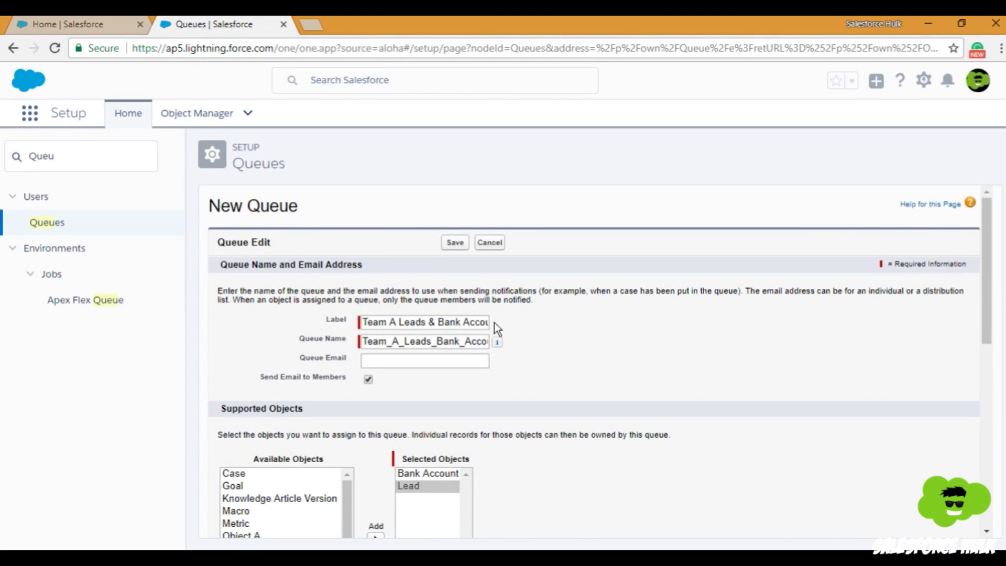
scroll(503, 323, "down", 4)
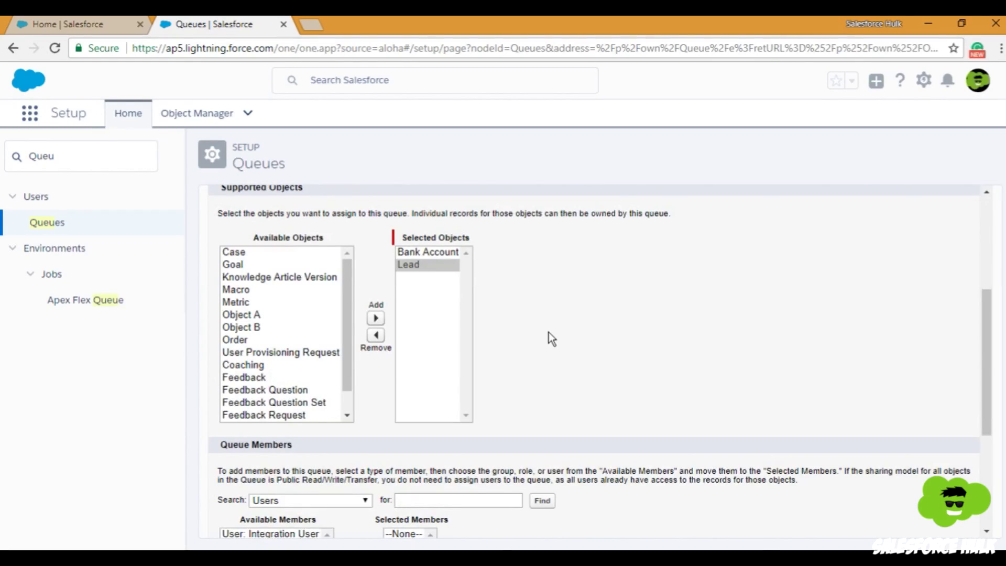
scroll(550, 332, "down", 3)
scroll(551, 332, "up", 3)
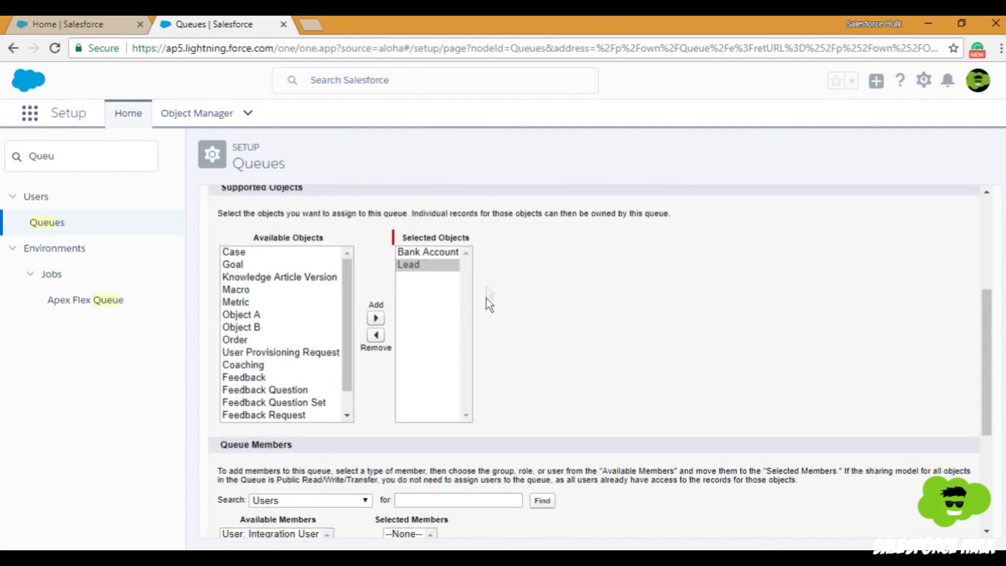
Step: Remove Bank Account from the queue's selected objects and add it back
left_click(441, 253)
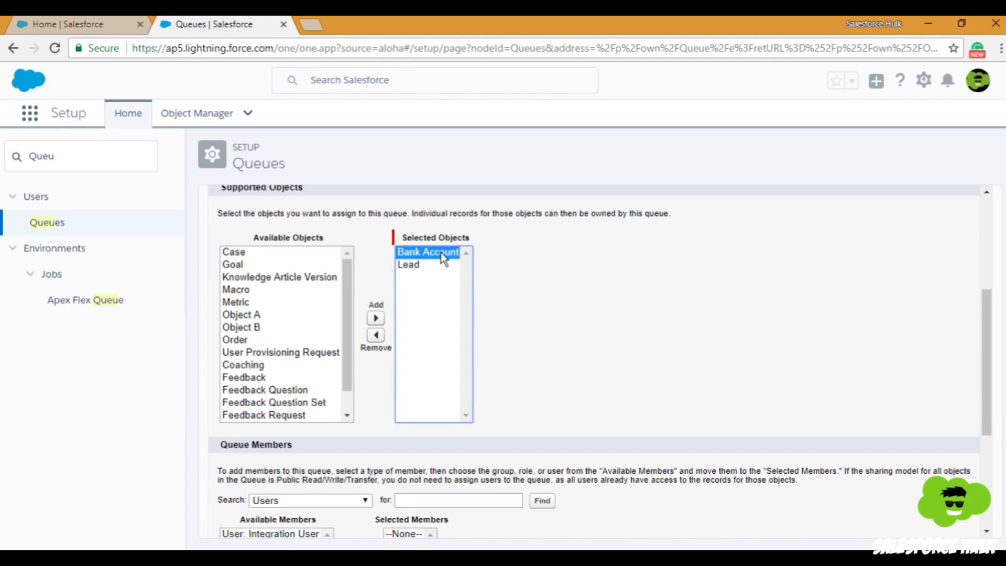
left_click(376, 335)
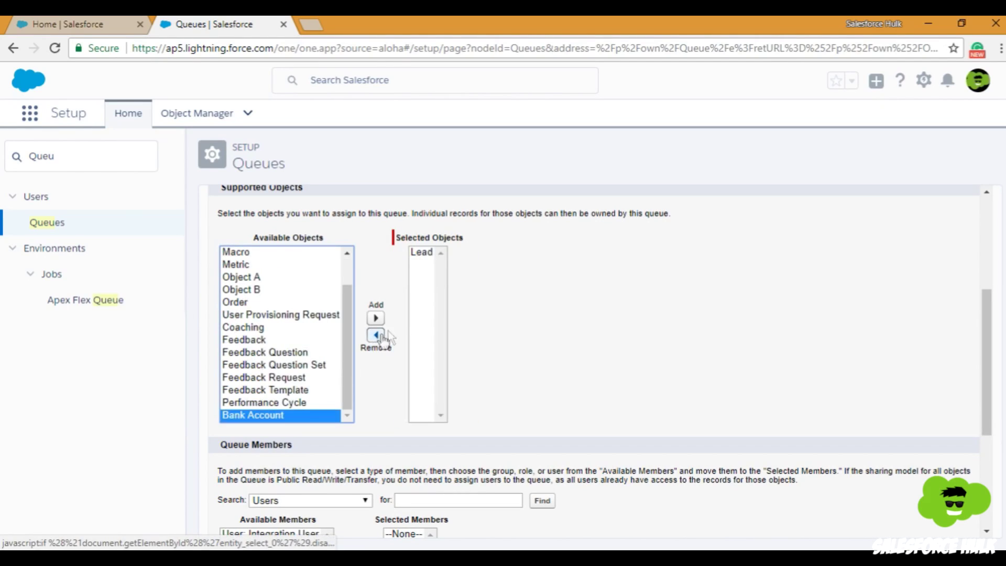
left_click(427, 254)
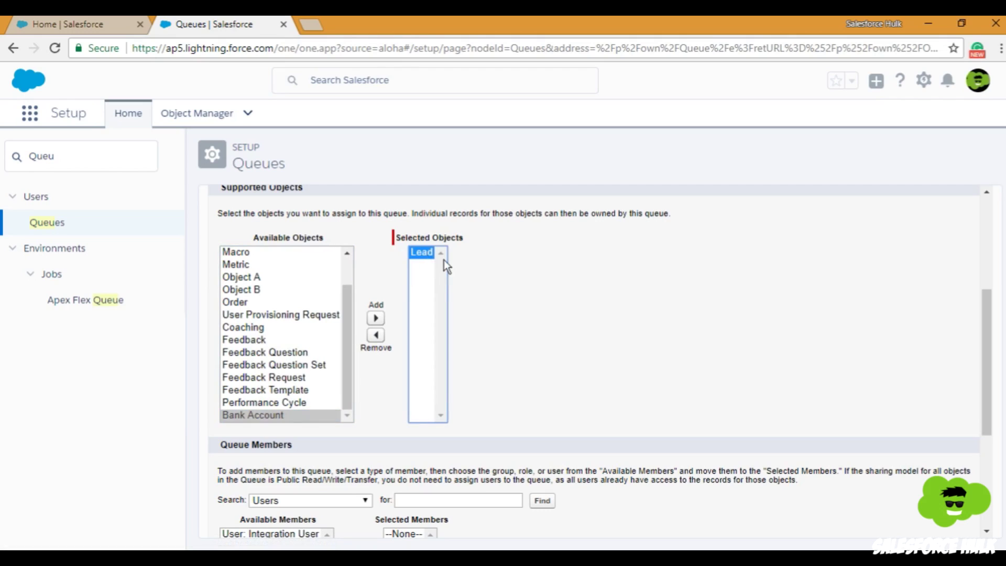
left_click(376, 318)
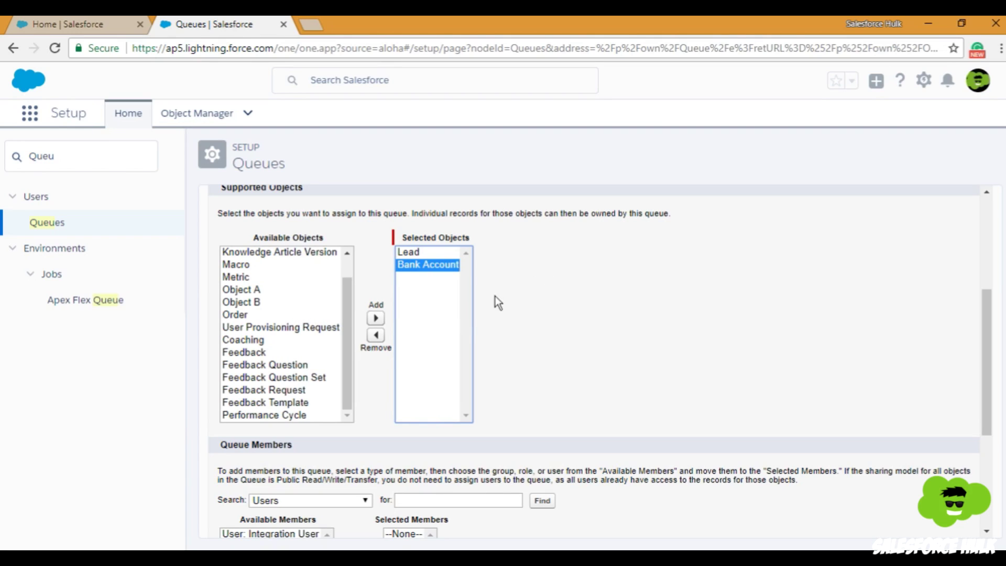
Step: Add the user listed below Integration User and the Salesforce Hulk user as queue members
scroll(567, 358, "down", 2)
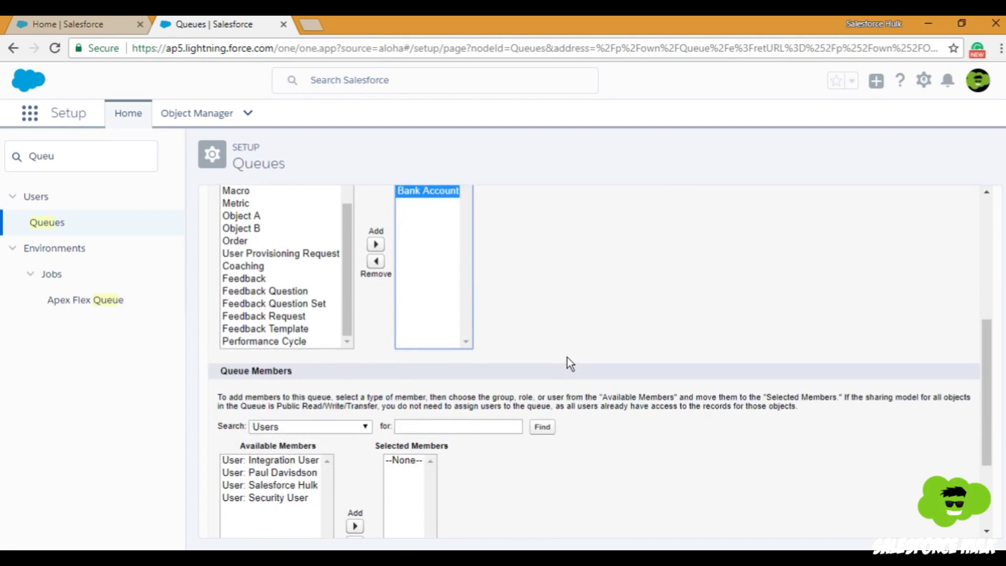
scroll(568, 356, "down", 4)
left_click(305, 330)
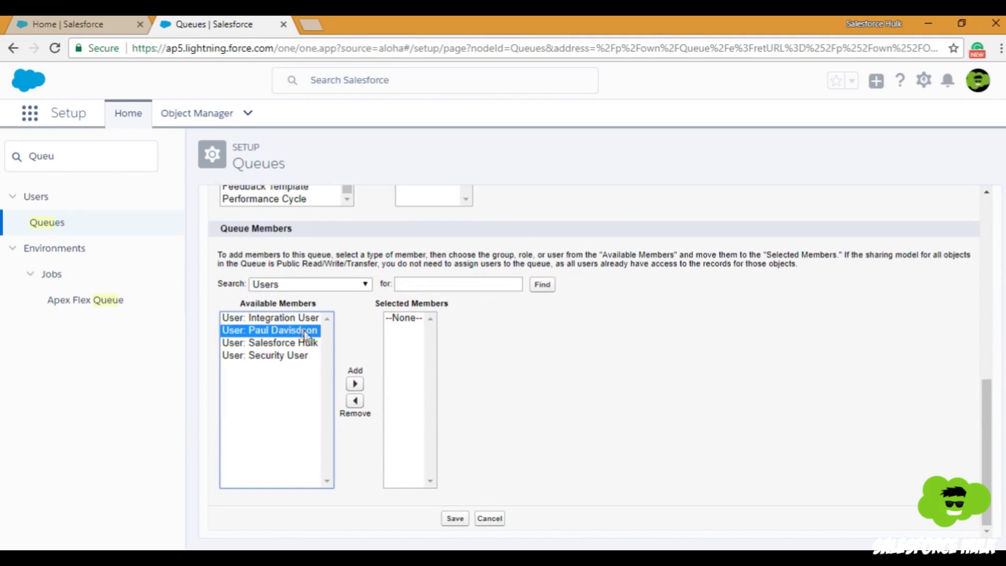
left_click(354, 384)
left_click(286, 330)
left_click(355, 384)
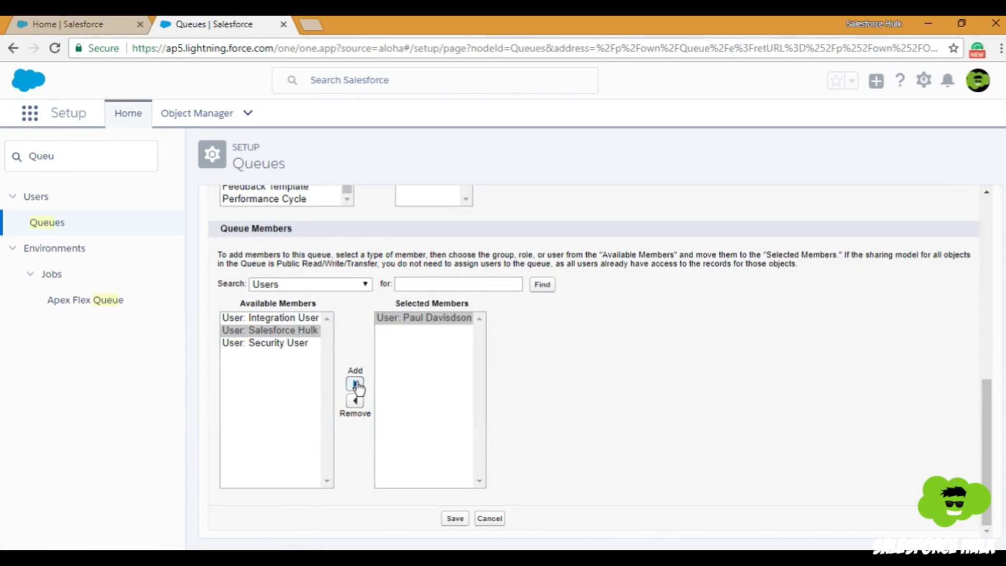
Step: View the available member types without changing the selection, and save the new queue
left_click(360, 284)
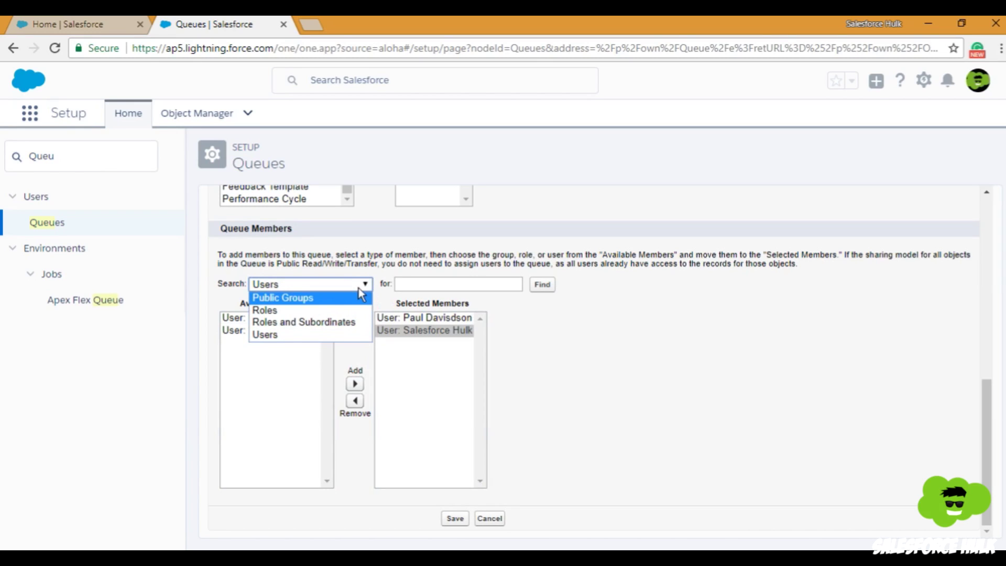
left_click(554, 353)
left_click(455, 518)
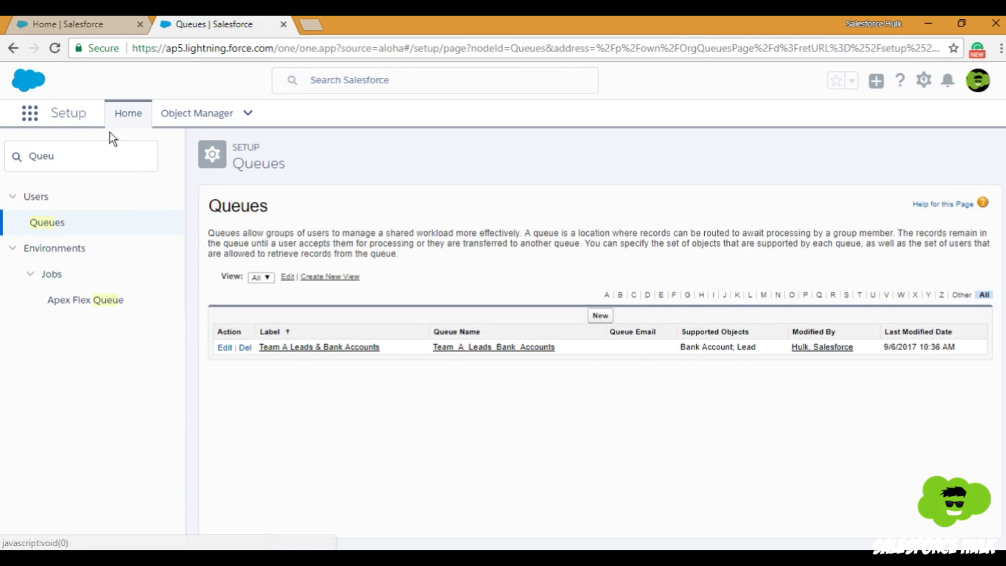
Step: Open record BA-011 from the Bank Accounts list in the Sales app and examine its details, including the owner
left_click(99, 27)
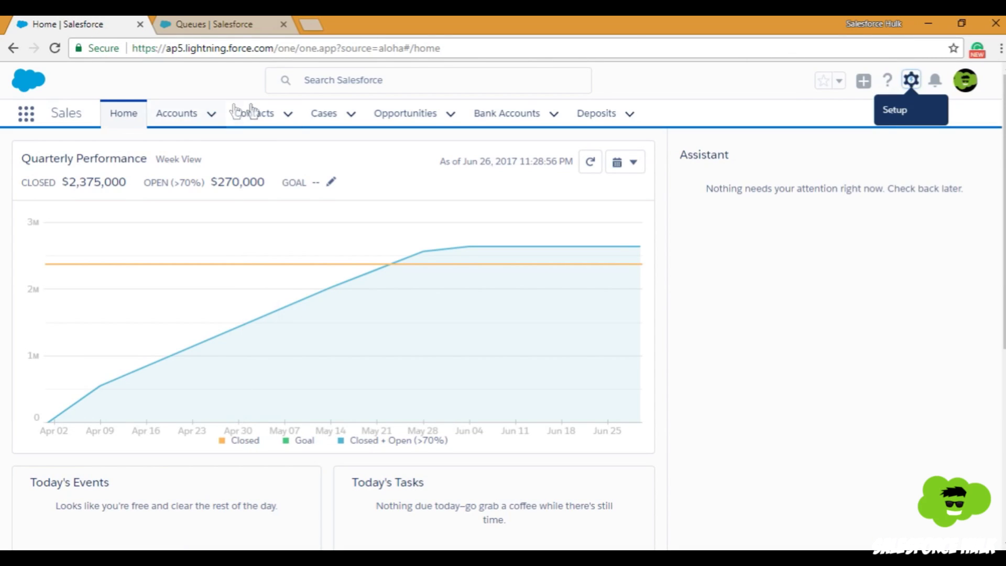
left_click(531, 114)
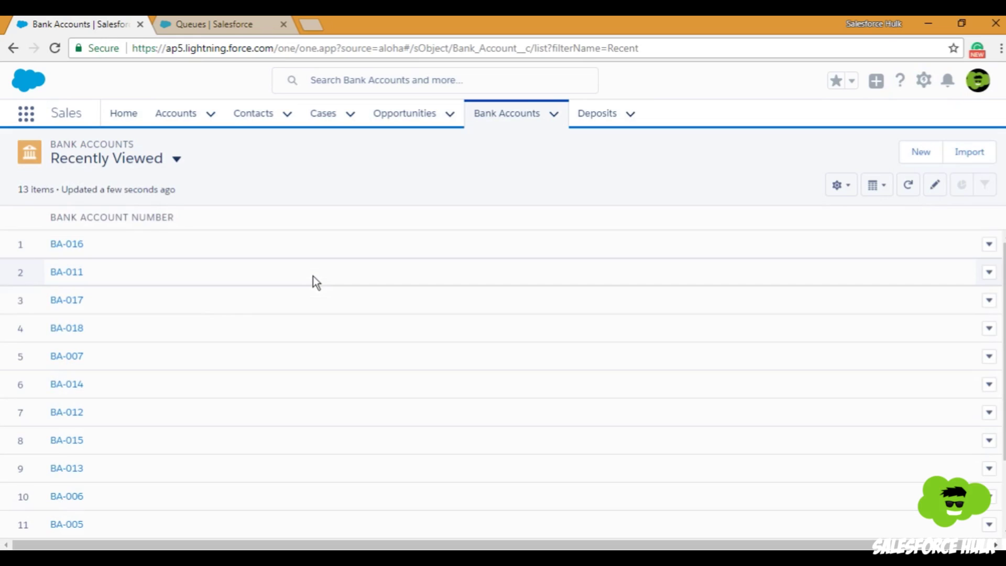
left_click(71, 273)
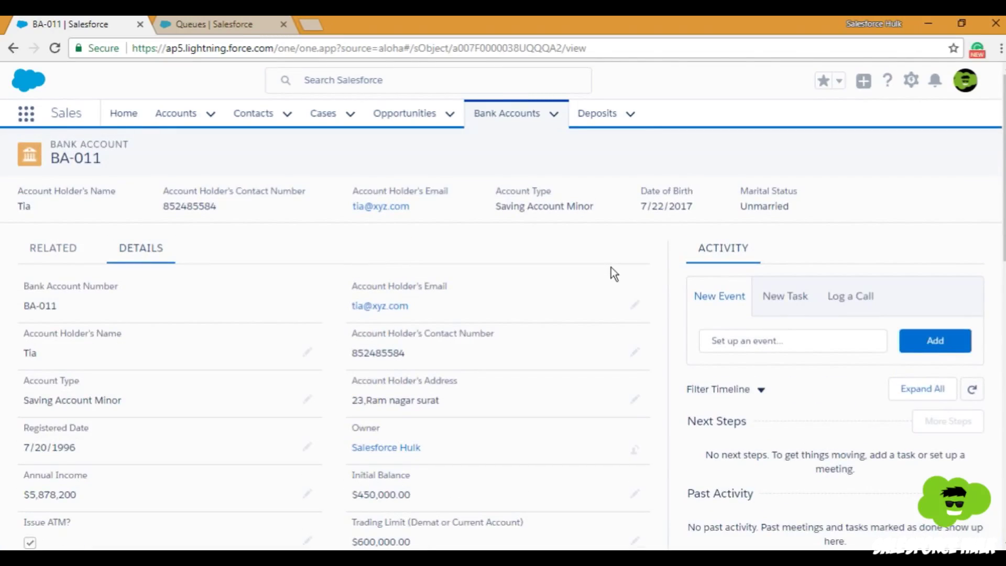
scroll(543, 300, "down", 5)
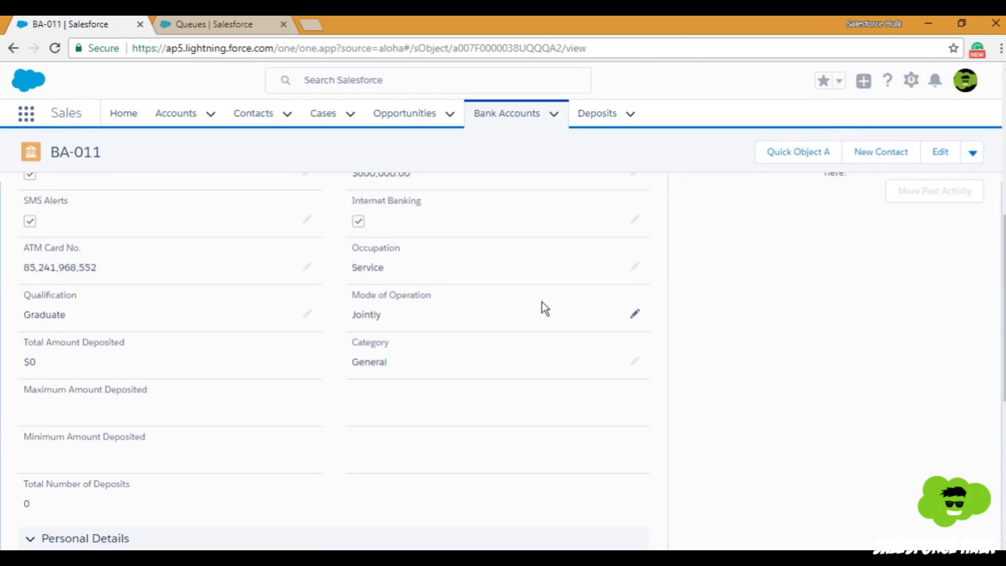
scroll(541, 302, "down", 5)
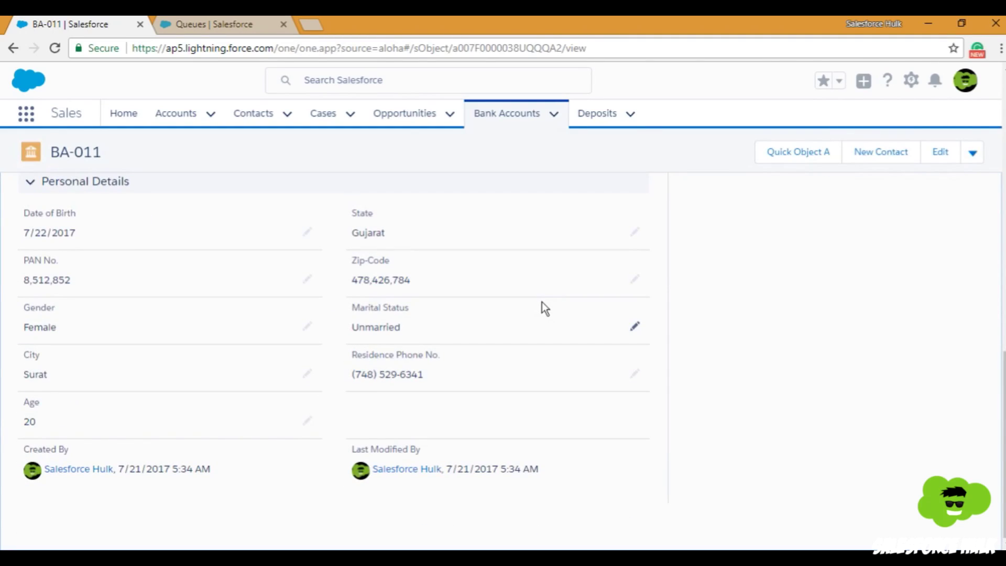
scroll(542, 308, "up", 10)
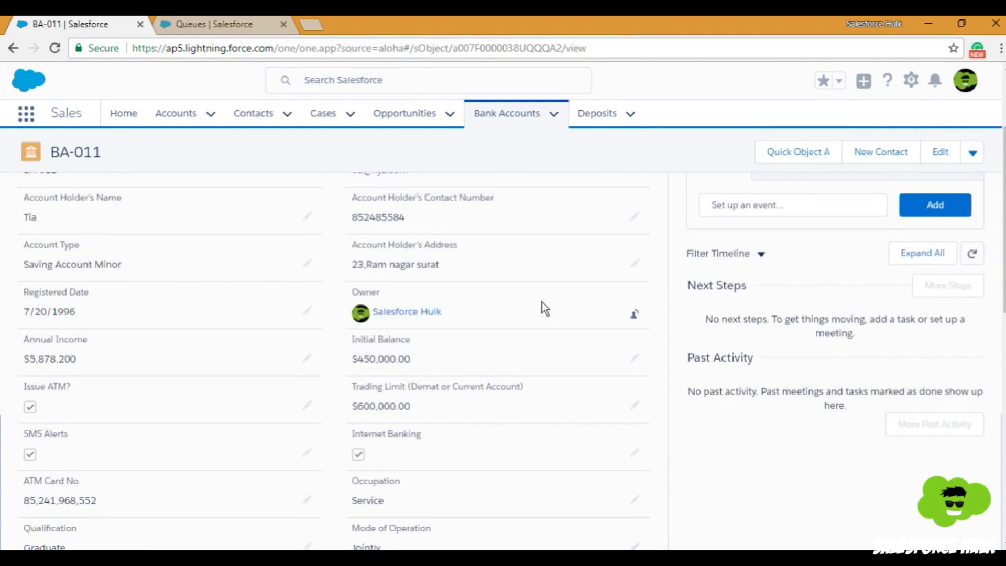
Step: Change the owner of bank account BA-011 to the queue Team A Leads & Bank Accounts
scroll(541, 303, "up", 3)
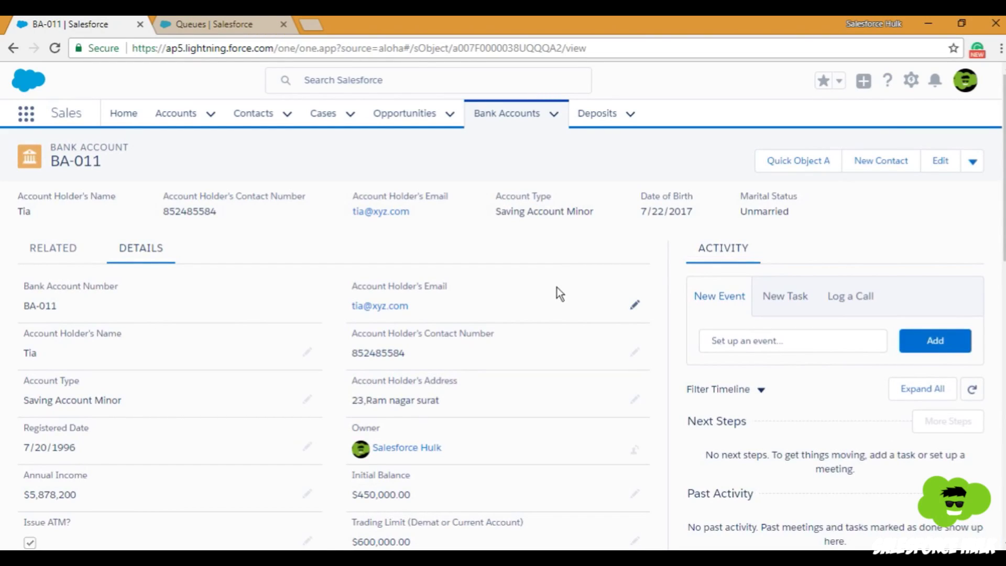
scroll(558, 287, "down", 3)
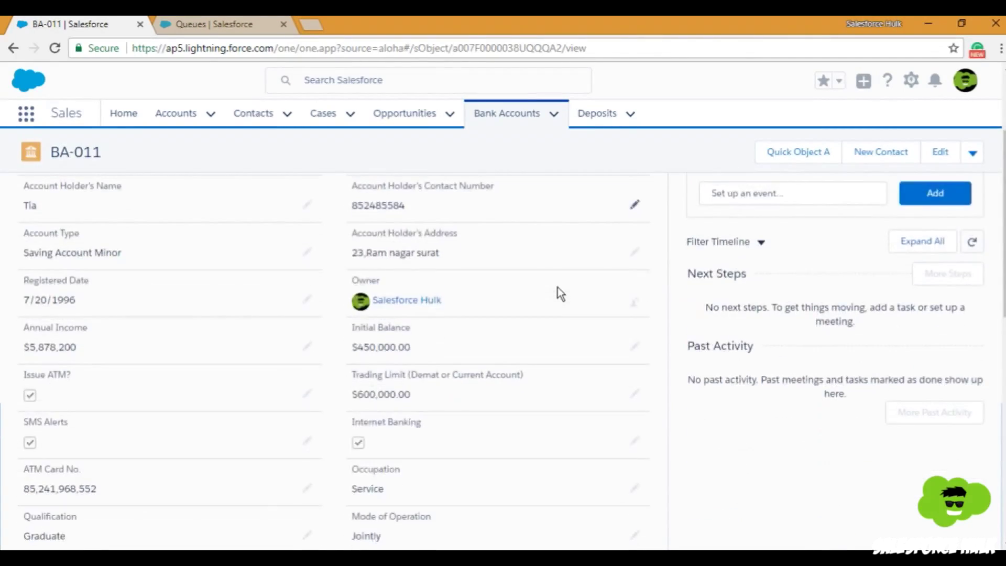
scroll(558, 287, "down", 3)
scroll(557, 287, "up", 3)
left_click(634, 302)
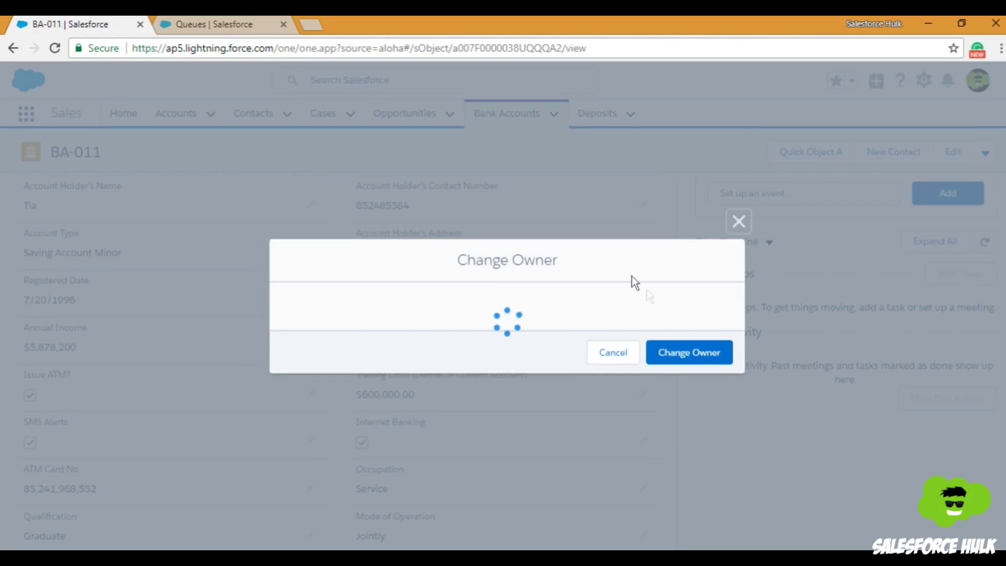
left_click(333, 237)
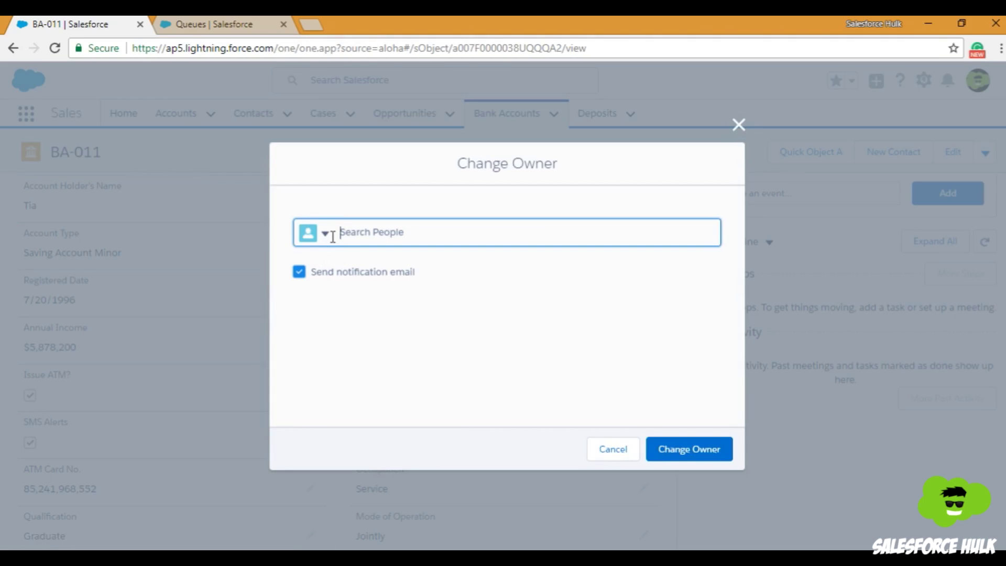
left_click(326, 234)
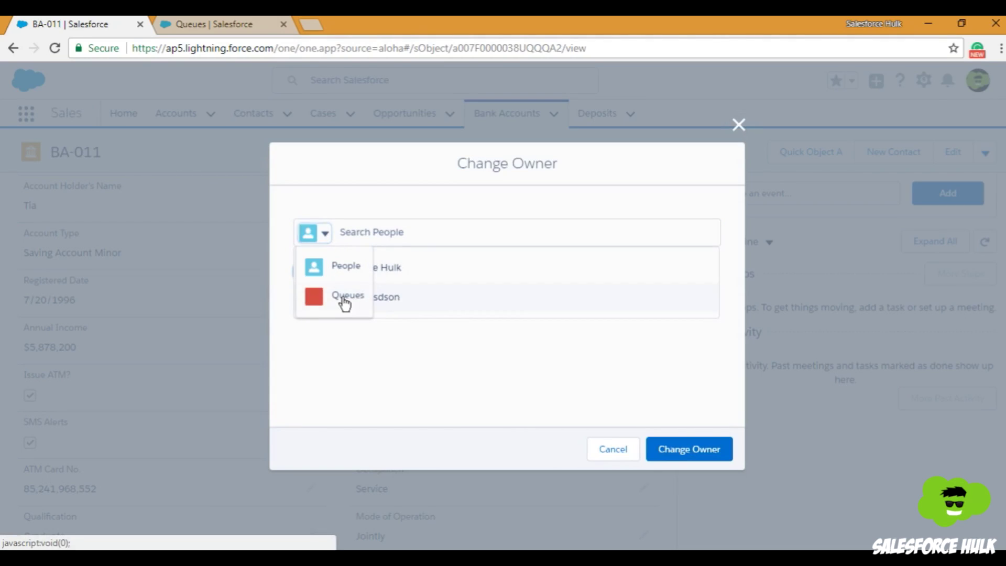
left_click(335, 297)
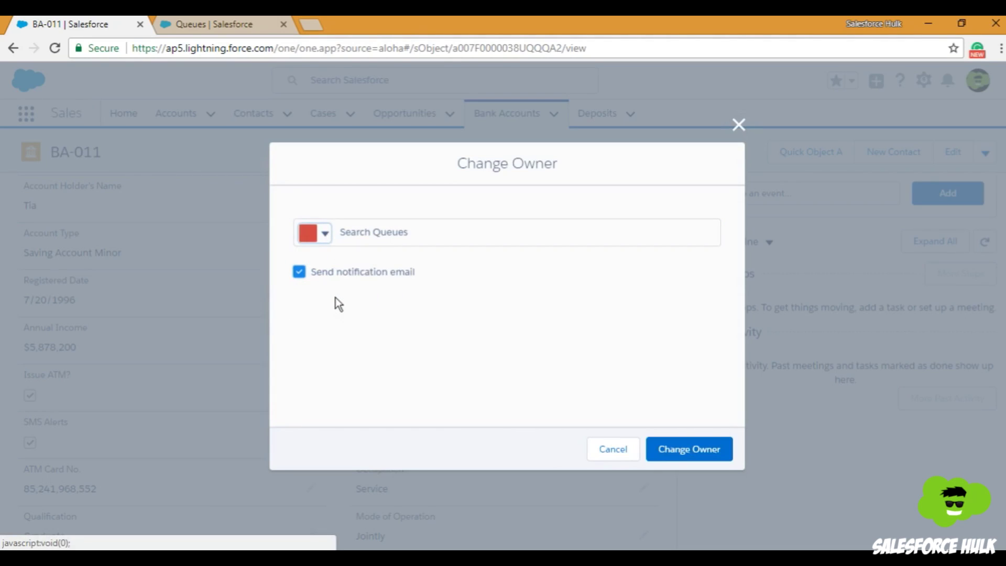
left_click(395, 234)
type("Te")
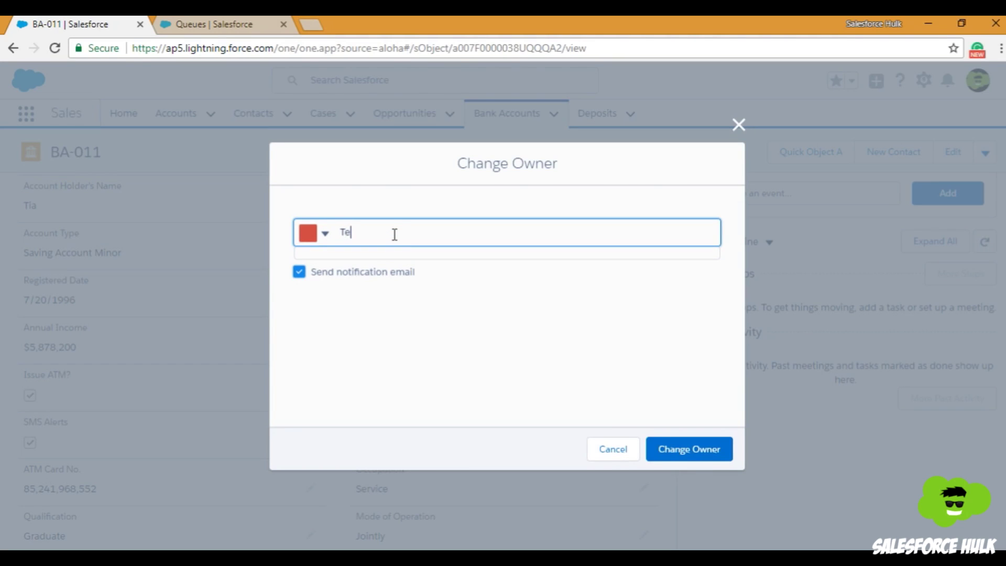
type("am")
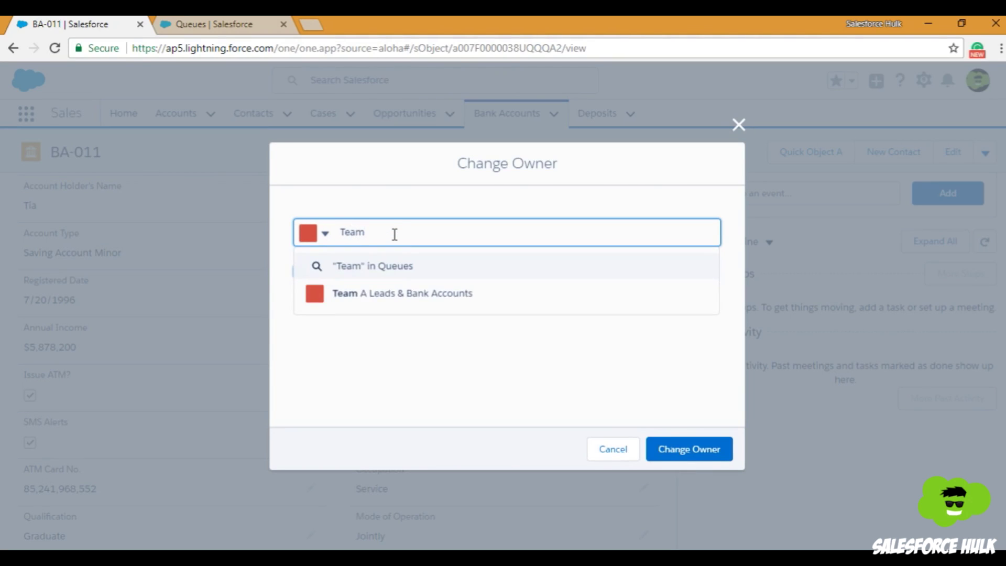
left_click(427, 295)
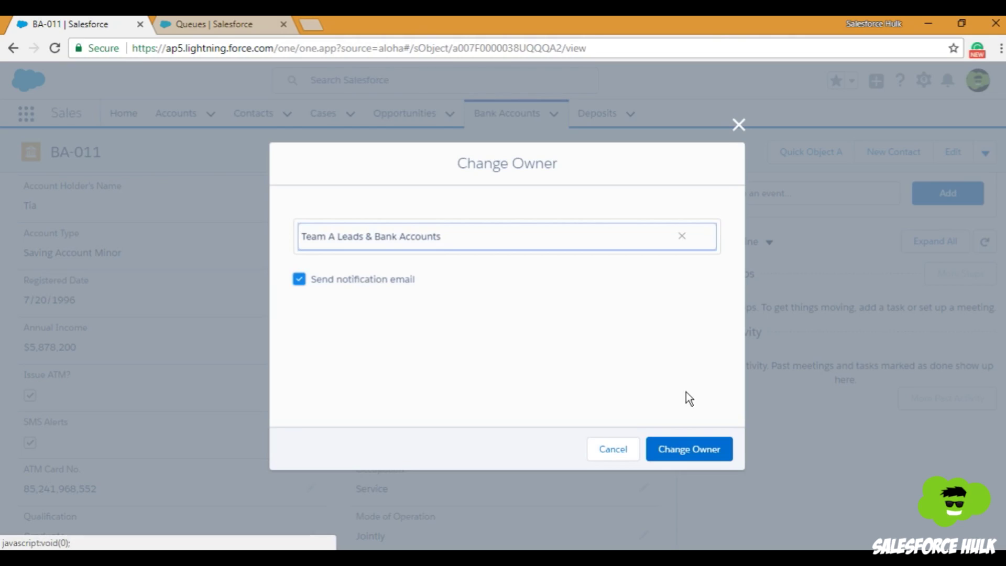
left_click(707, 460)
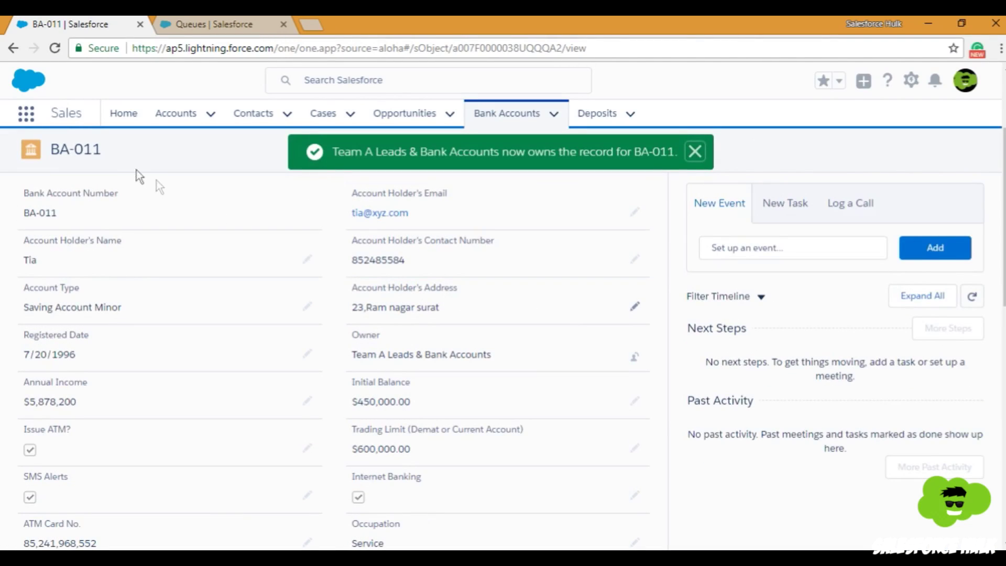
Step: Review the BA-011 record from its owner field through the personal details and last-modified information
scroll(579, 282, "down", 5)
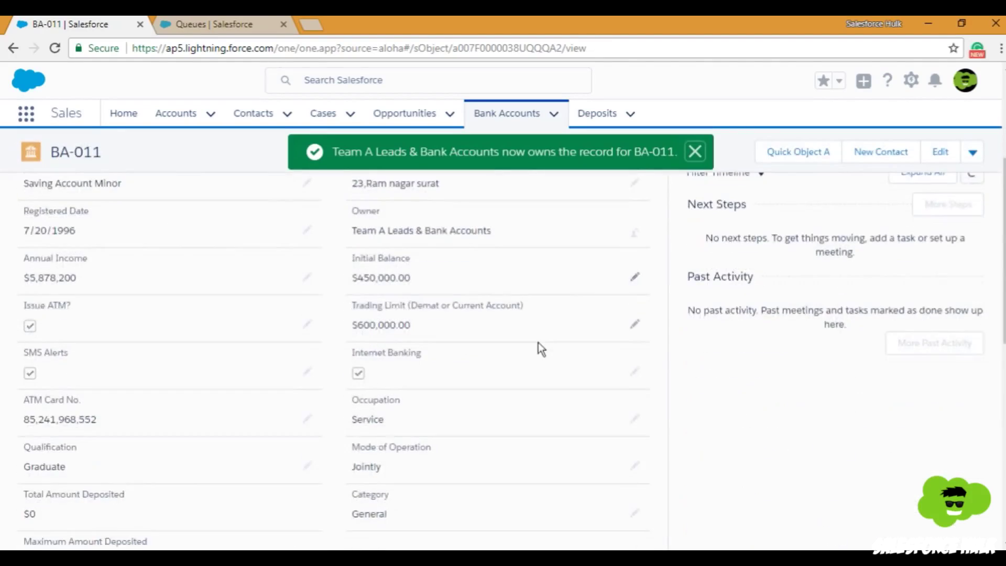
scroll(540, 346, "down", 8)
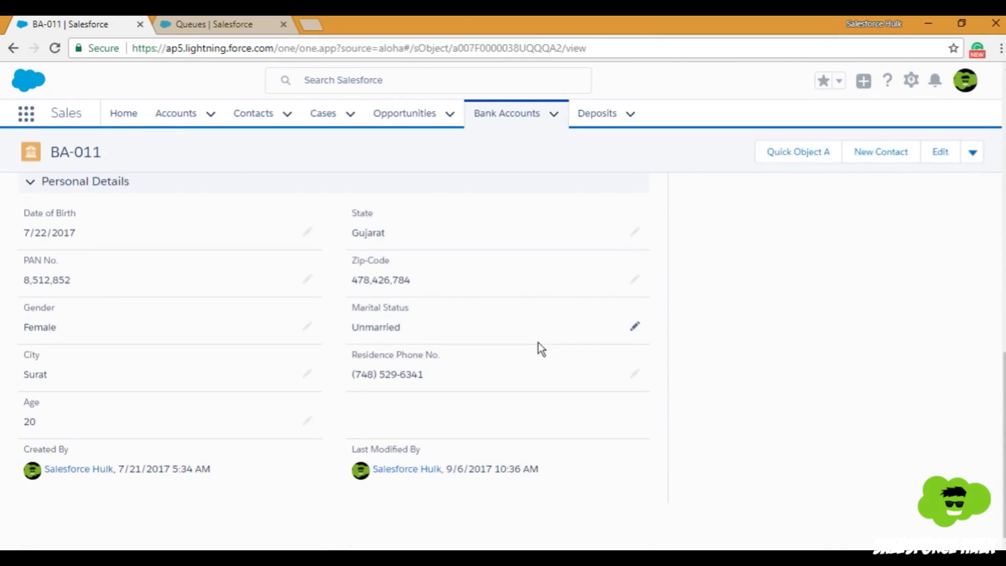
scroll(539, 347, "up", 4)
scroll(538, 346, "up", 8)
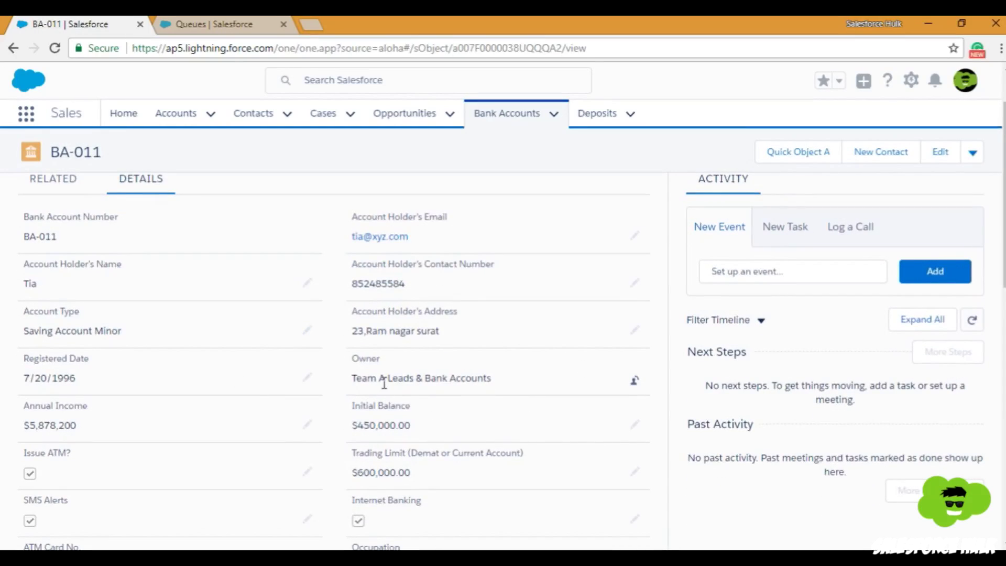
left_click(477, 381)
left_click(482, 381)
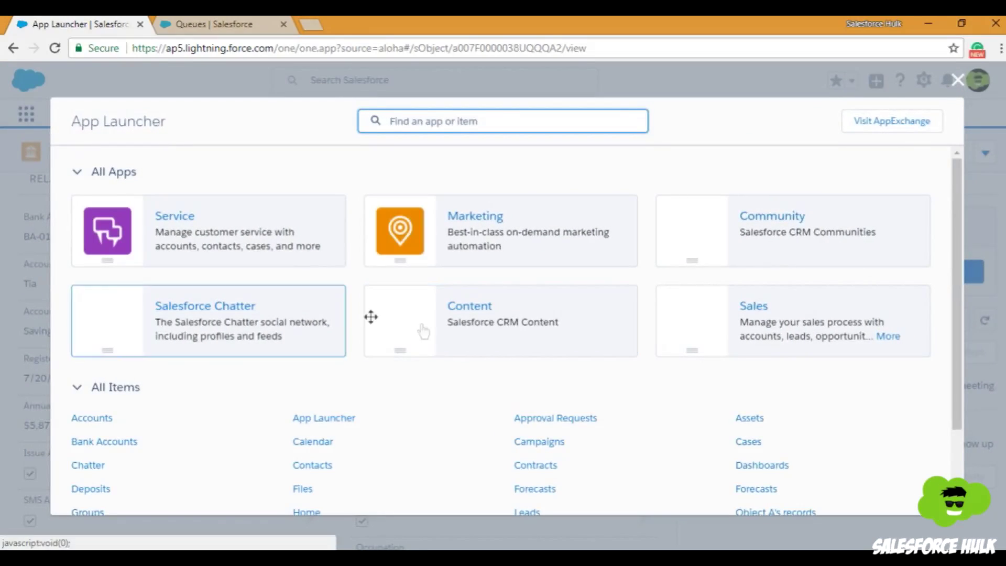
Step: Go to the Leads list and open the recently viewed lead for the Business Manager at Salesforce Hulk
scroll(461, 341, "down", 2)
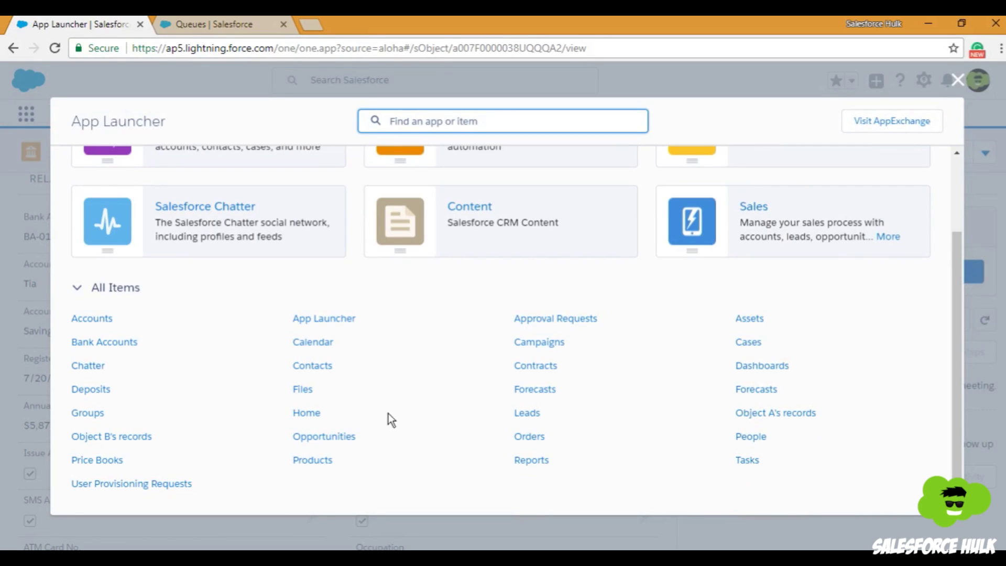
left_click(534, 416)
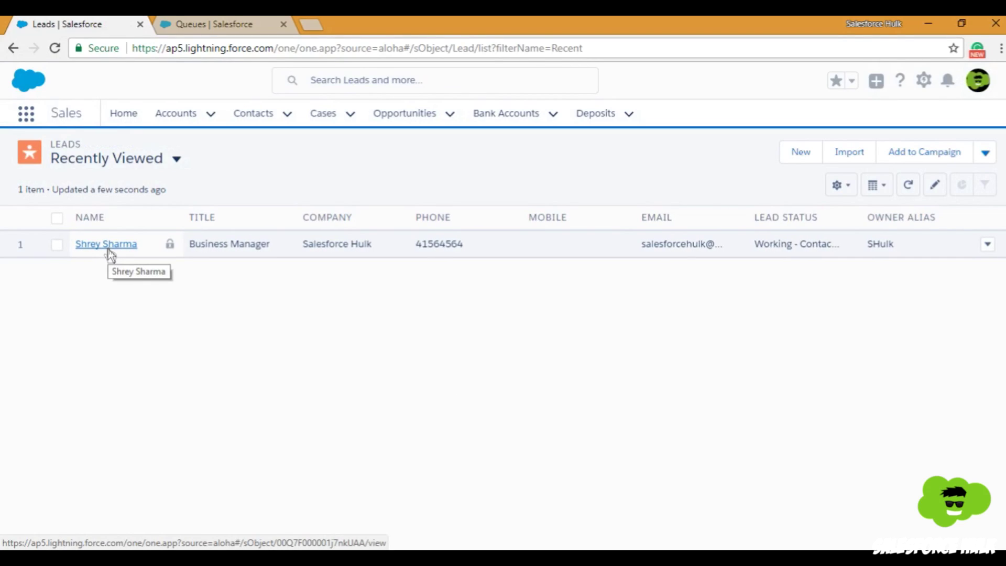
left_click(109, 249)
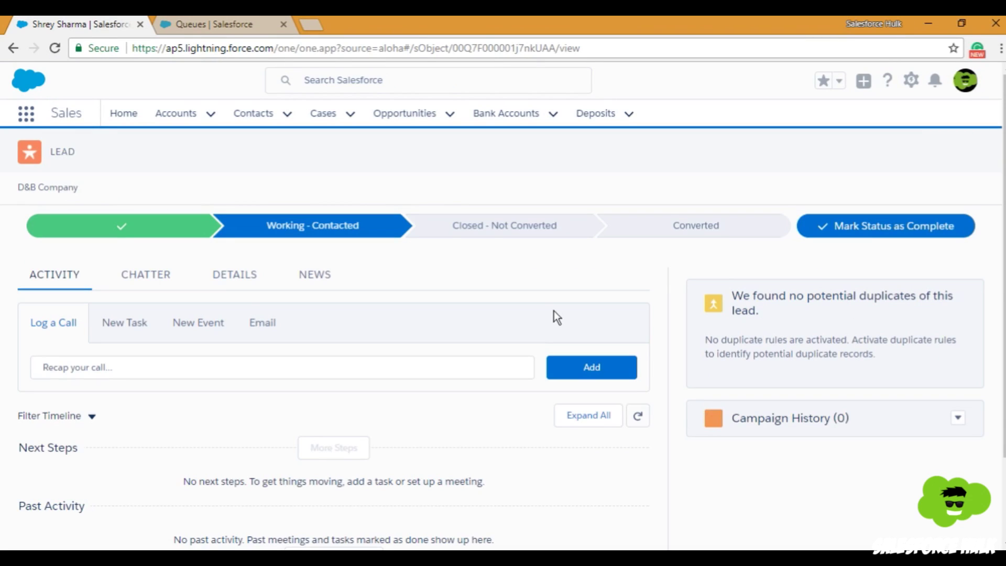
Step: Show the lead's details and examine its fields, including the lead owner, address and modification information
scroll(511, 315, "down", 2)
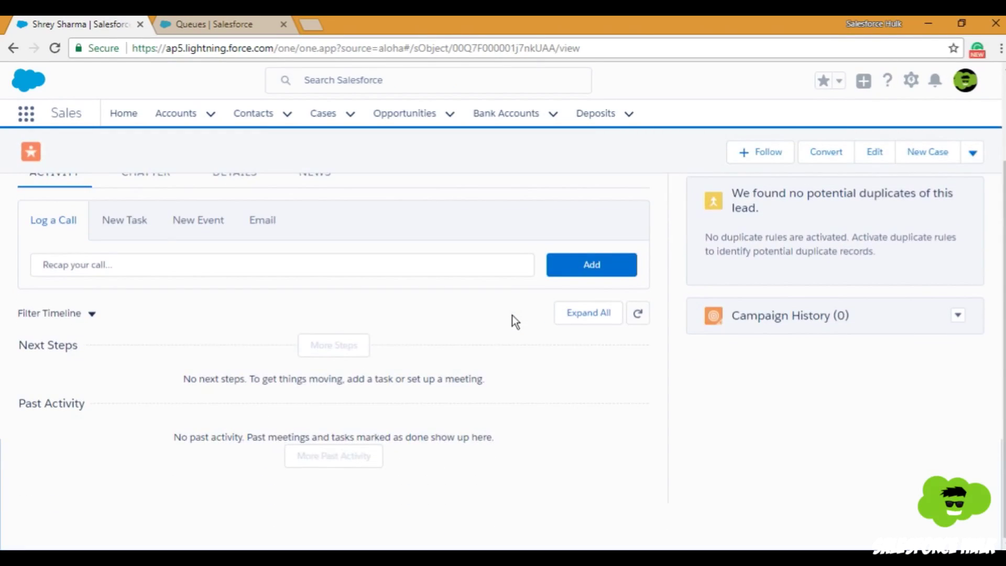
scroll(343, 320, "up", 2)
left_click(234, 283)
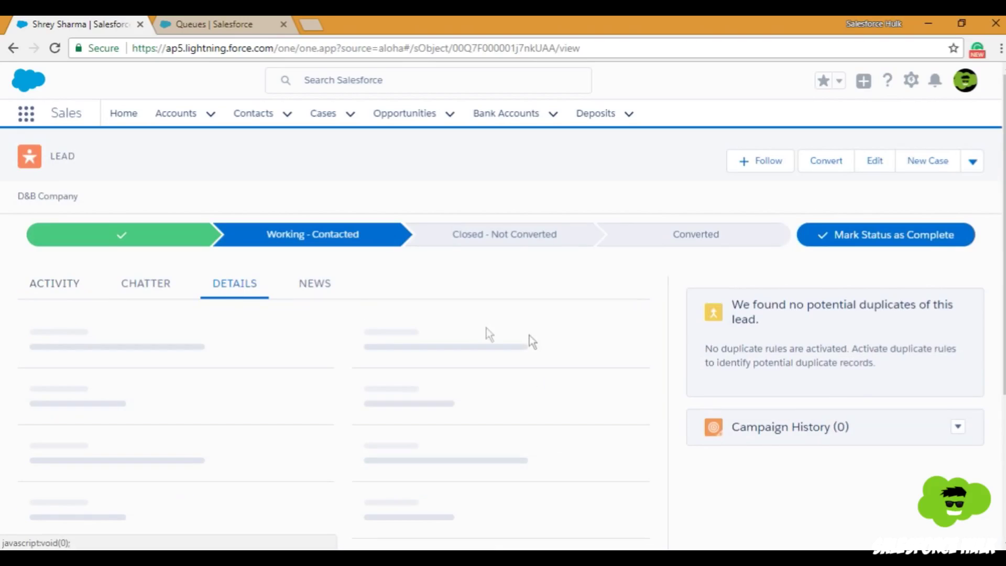
scroll(593, 356, "down", 3)
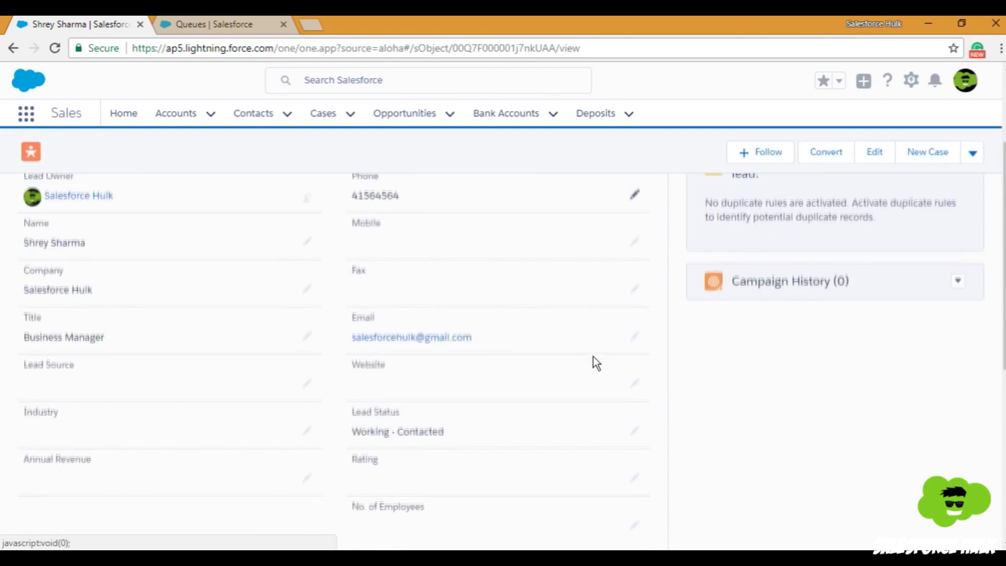
scroll(593, 356, "up", 3)
scroll(593, 356, "down", 4)
scroll(593, 357, "down", 5)
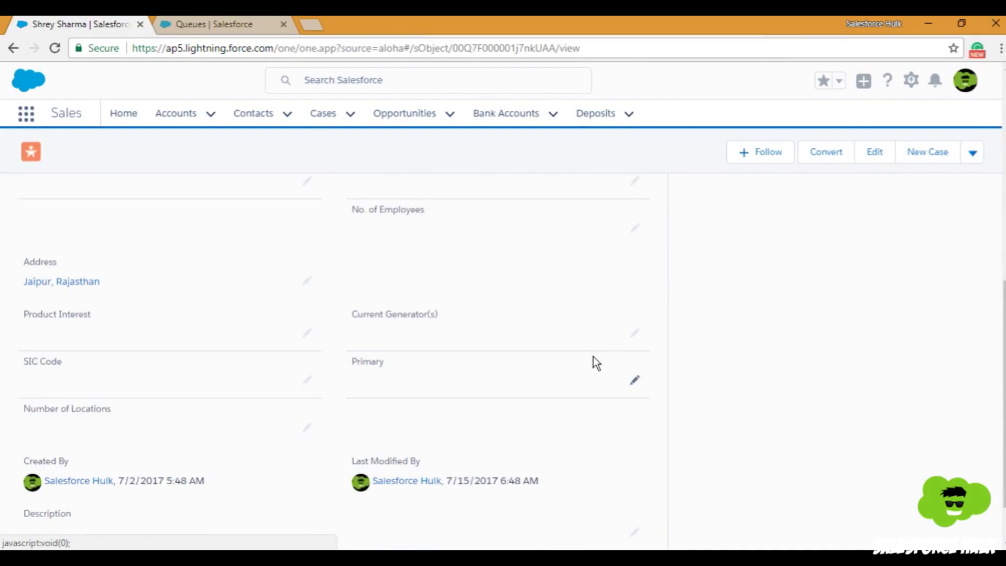
scroll(593, 356, "up", 2)
scroll(590, 361, "up", 5)
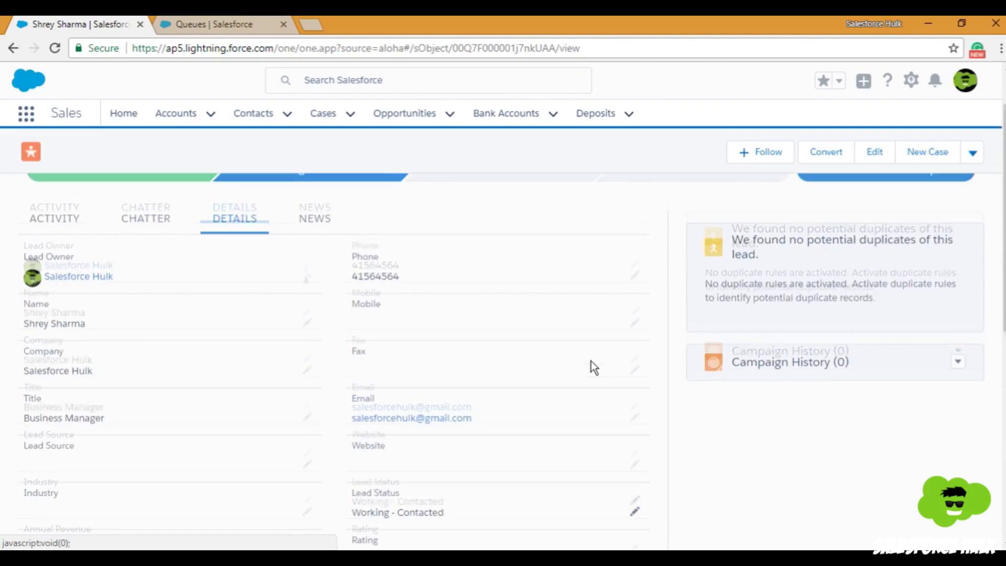
scroll(591, 361, "down", 3)
scroll(591, 361, "up", 1)
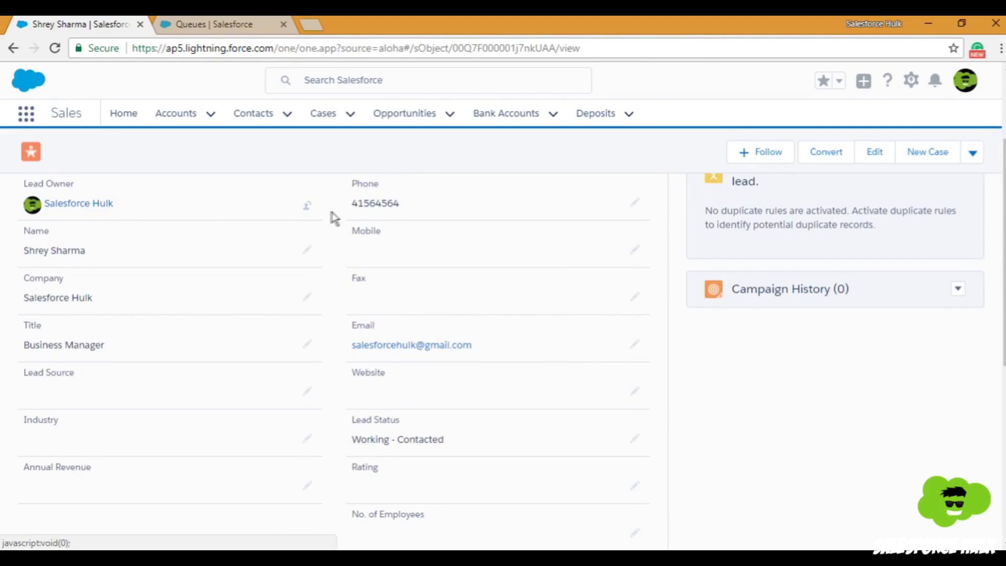
Step: Change the lead's owner to the queue Team A Leads & Bank Accounts without a notification email, and check the Lead Owner field
left_click(304, 211)
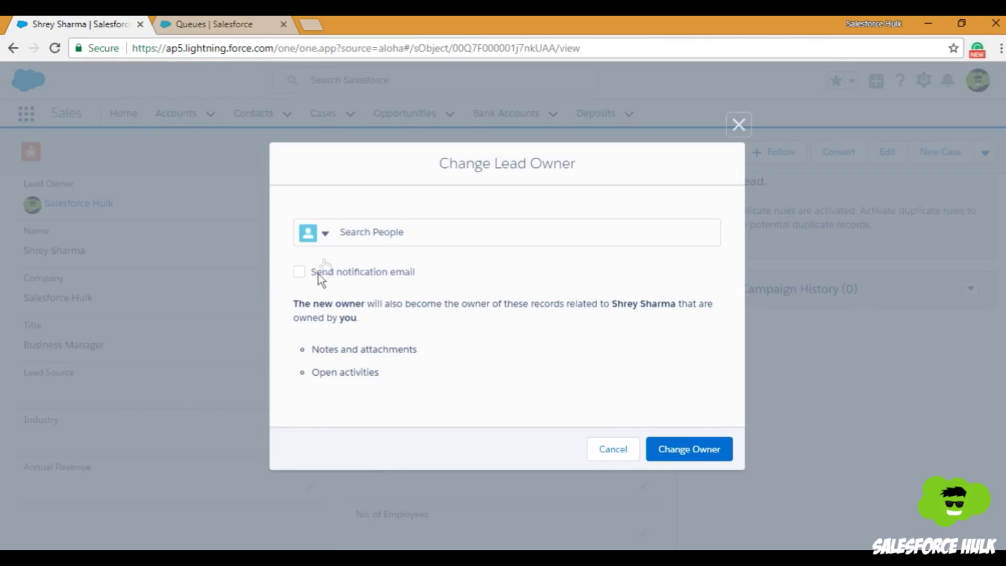
left_click(324, 236)
left_click(334, 168)
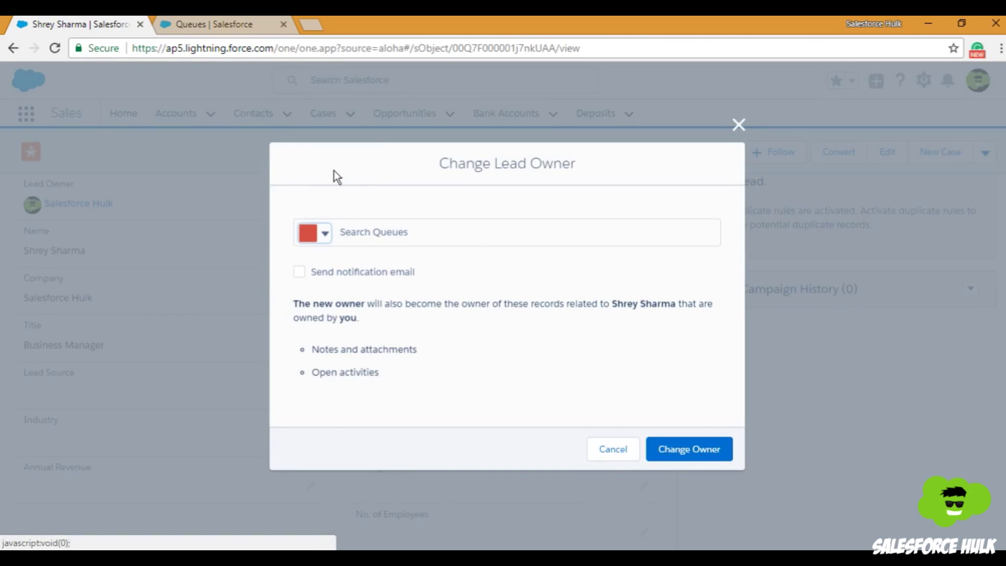
left_click(480, 232)
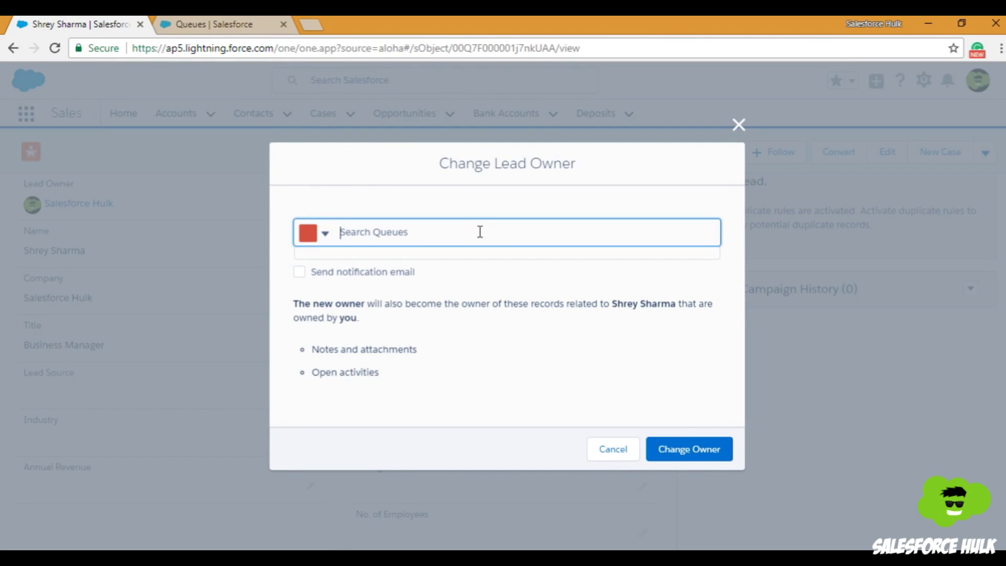
type("Team")
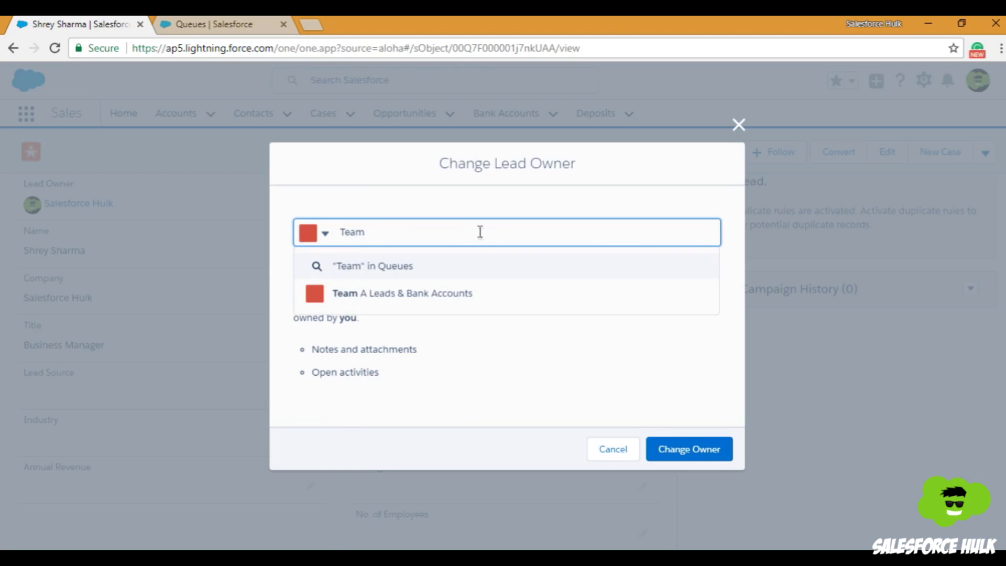
left_click(490, 292)
left_click(724, 449)
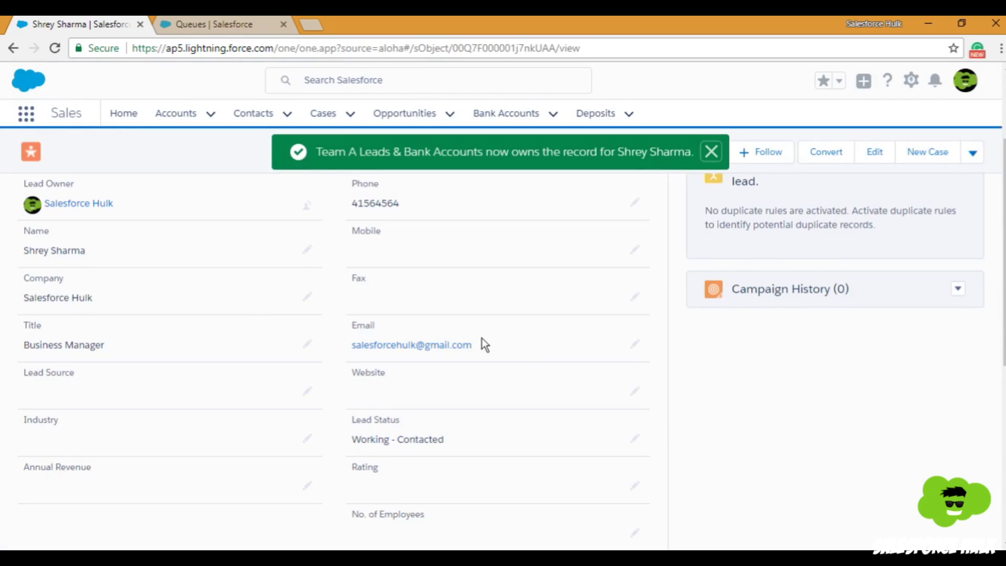
left_click(105, 206)
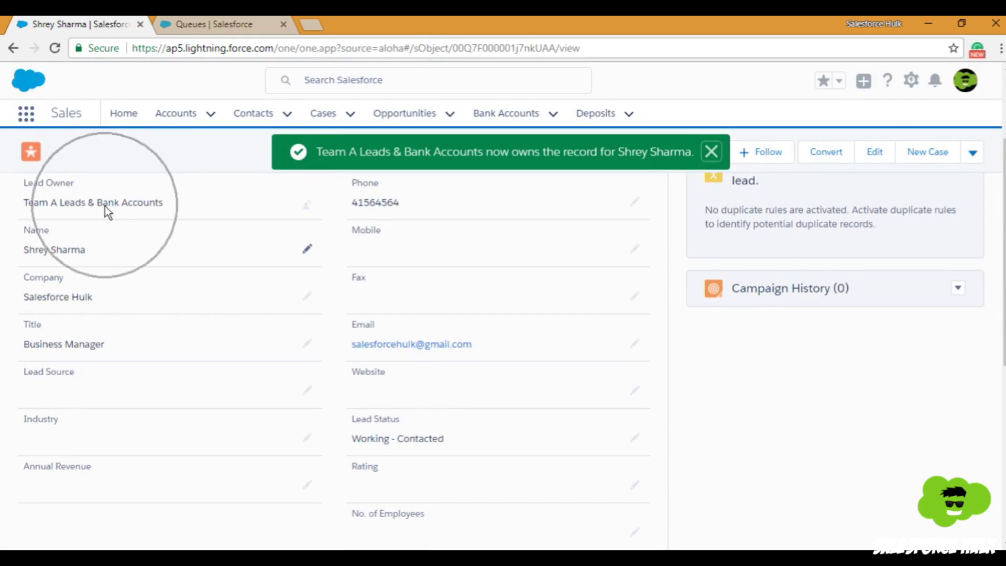
left_click(92, 210)
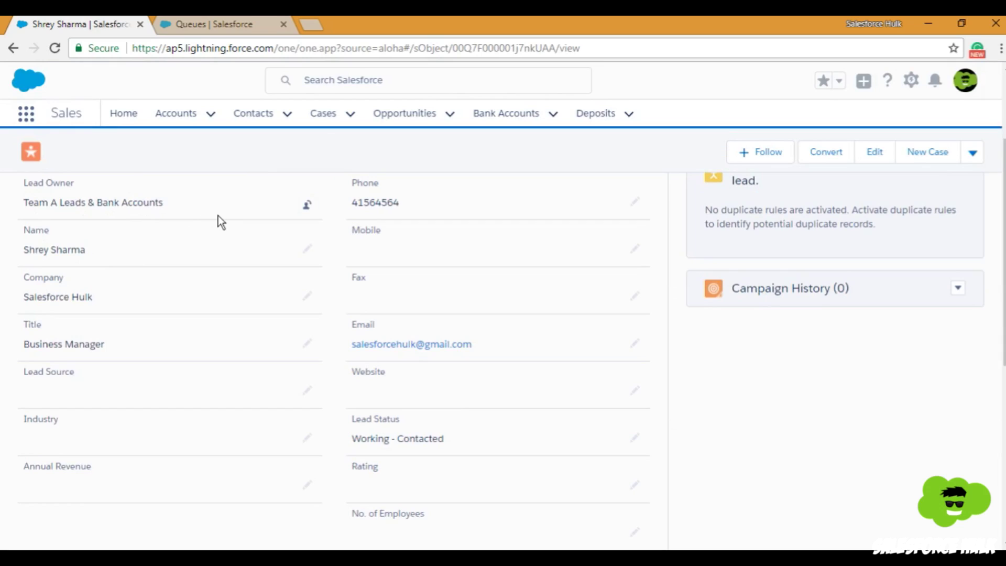